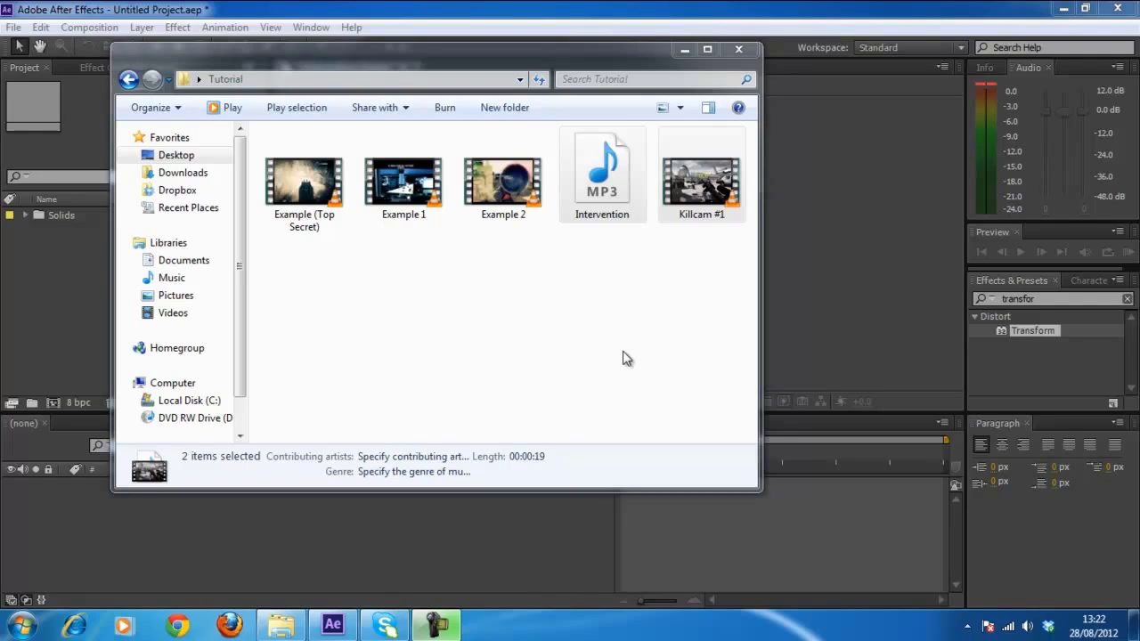
- Play the Example 1 video from the Tutorial folder and close the player
{"action": "left_click", "coordinate": [406, 205]}
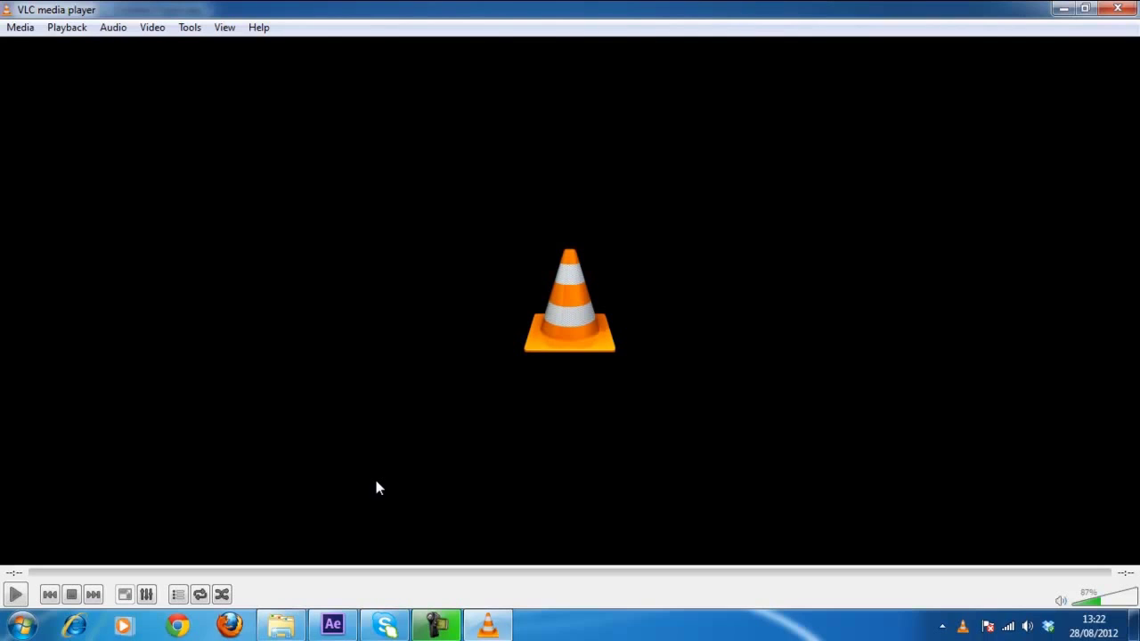
{"action": "left_click", "coordinate": [13, 626]}
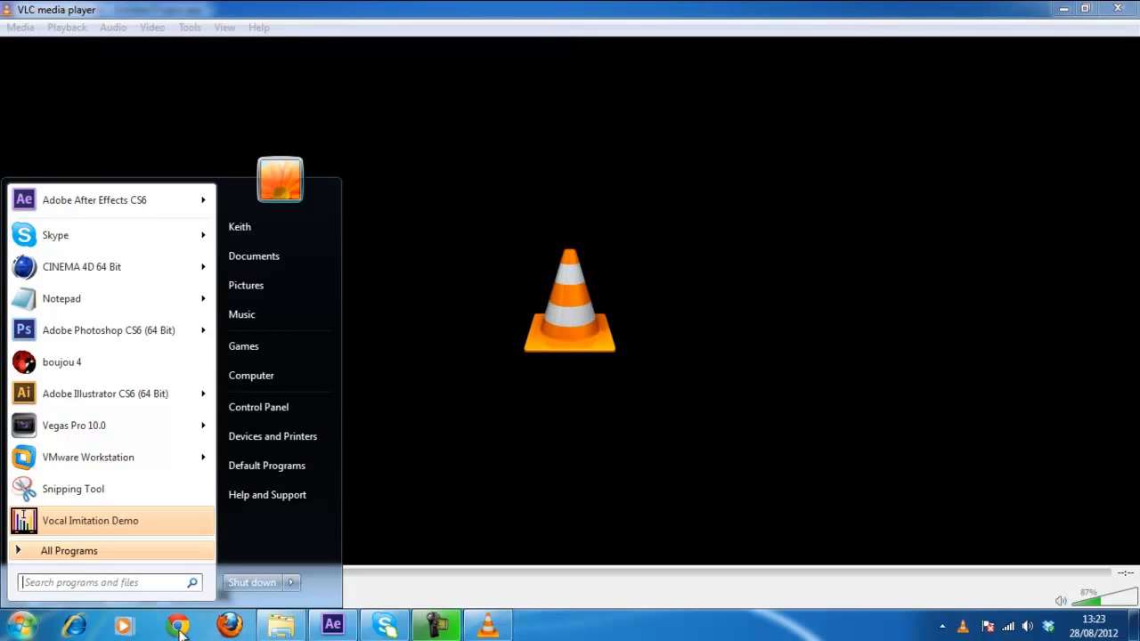
{"action": "left_click", "coordinate": [376, 590]}
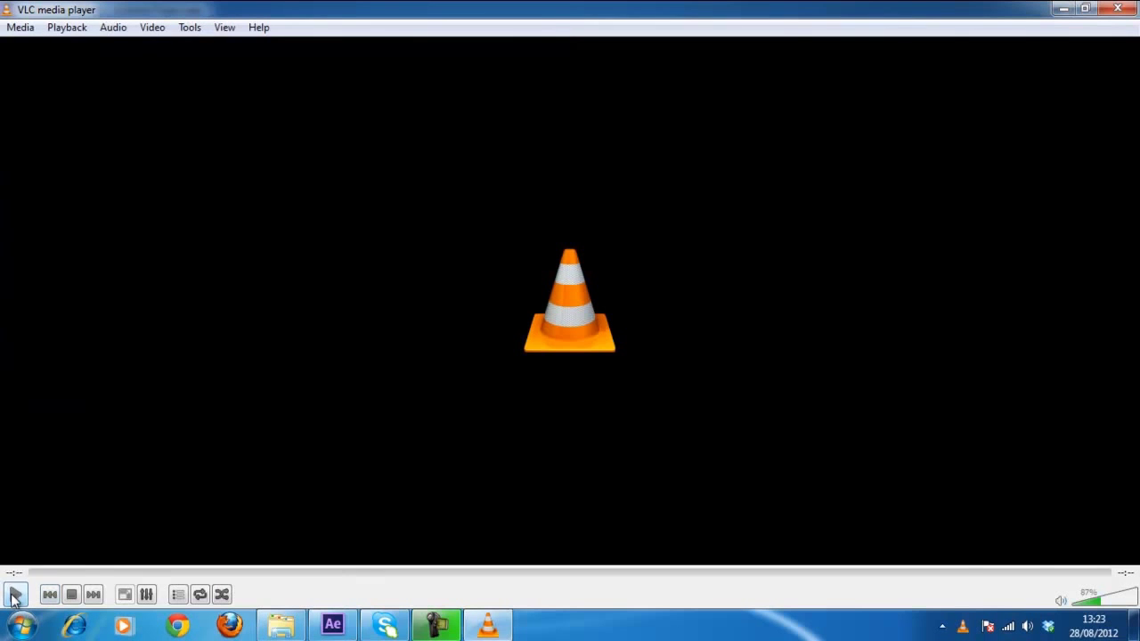
{"action": "left_click", "coordinate": [15, 595]}
{"action": "left_click", "coordinate": [1118, 9]}
{"action": "left_click", "coordinate": [485, 296]}
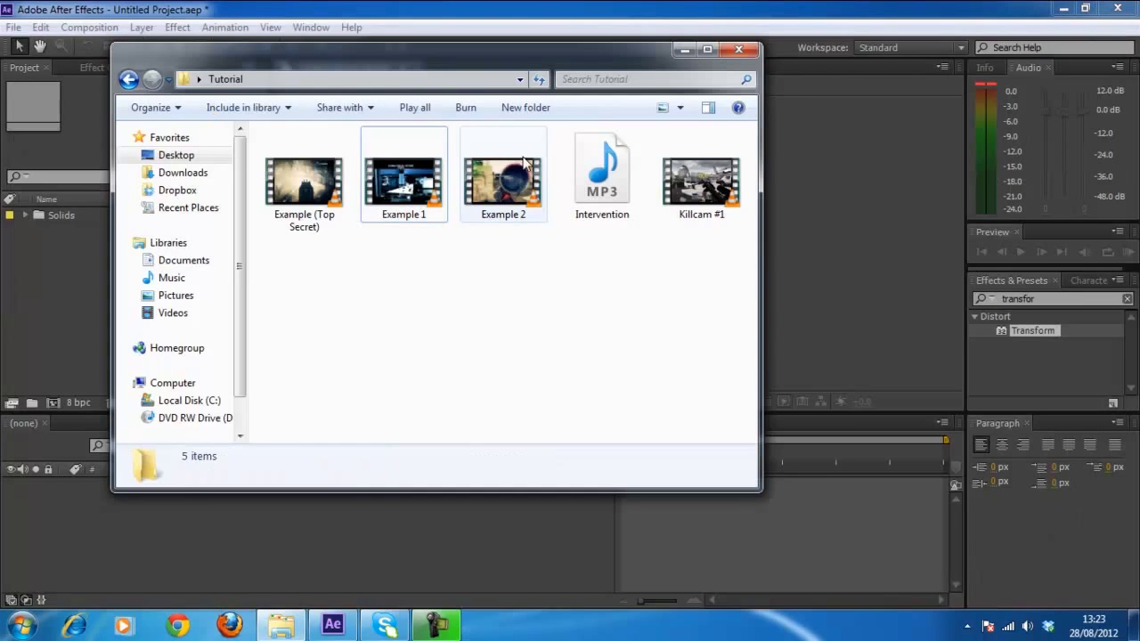
- Play the Example 2 and Example (Top Secret) videos one after the other, closing the player after each
{"action": "mouse_move", "coordinate": [495, 179]}
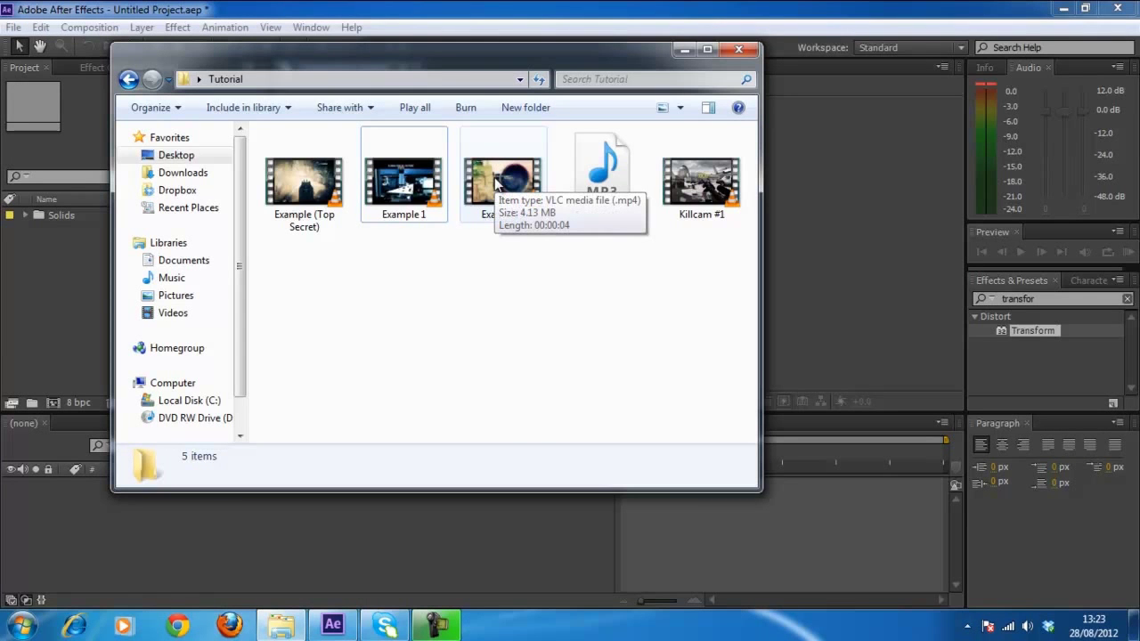
{"action": "double_click", "coordinate": [495, 179]}
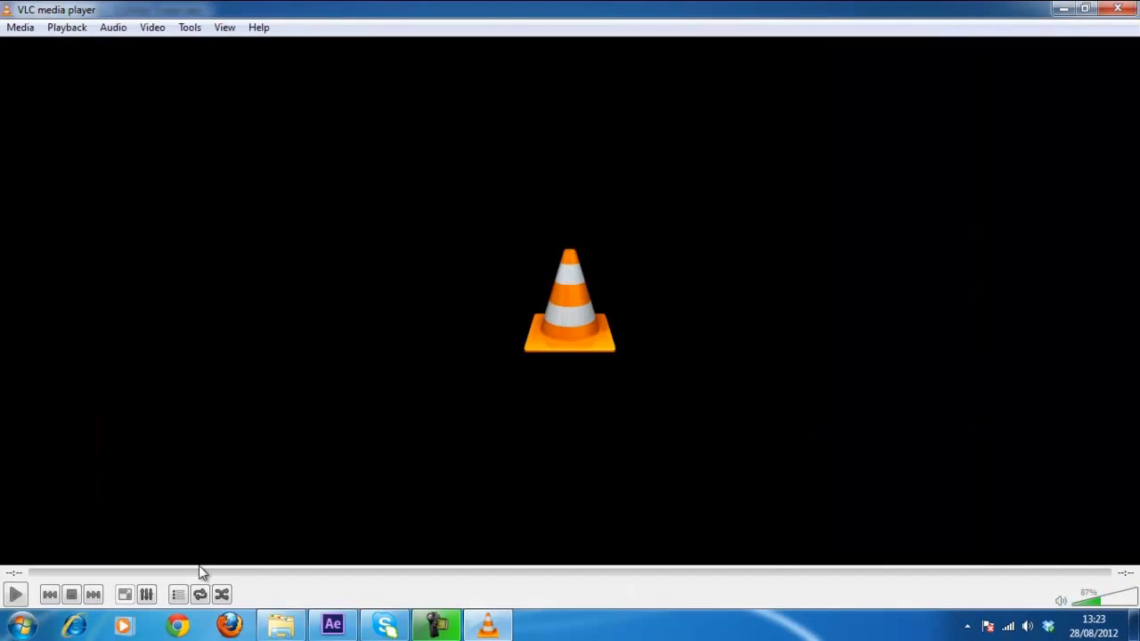
{"action": "left_click", "coordinate": [1118, 9]}
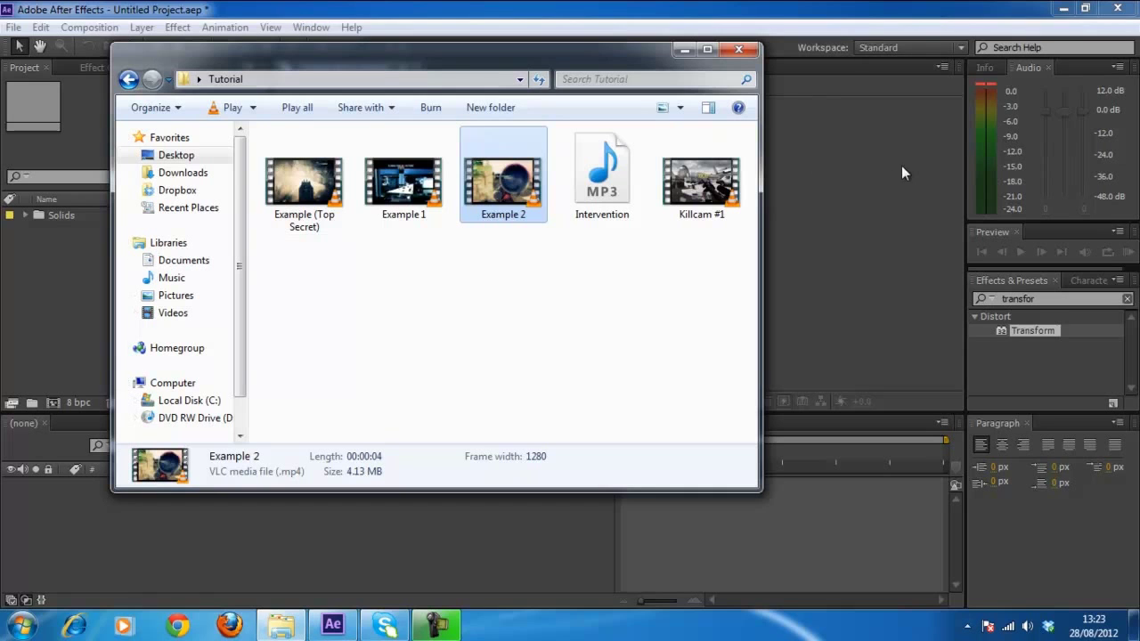
{"action": "left_click", "coordinate": [483, 336]}
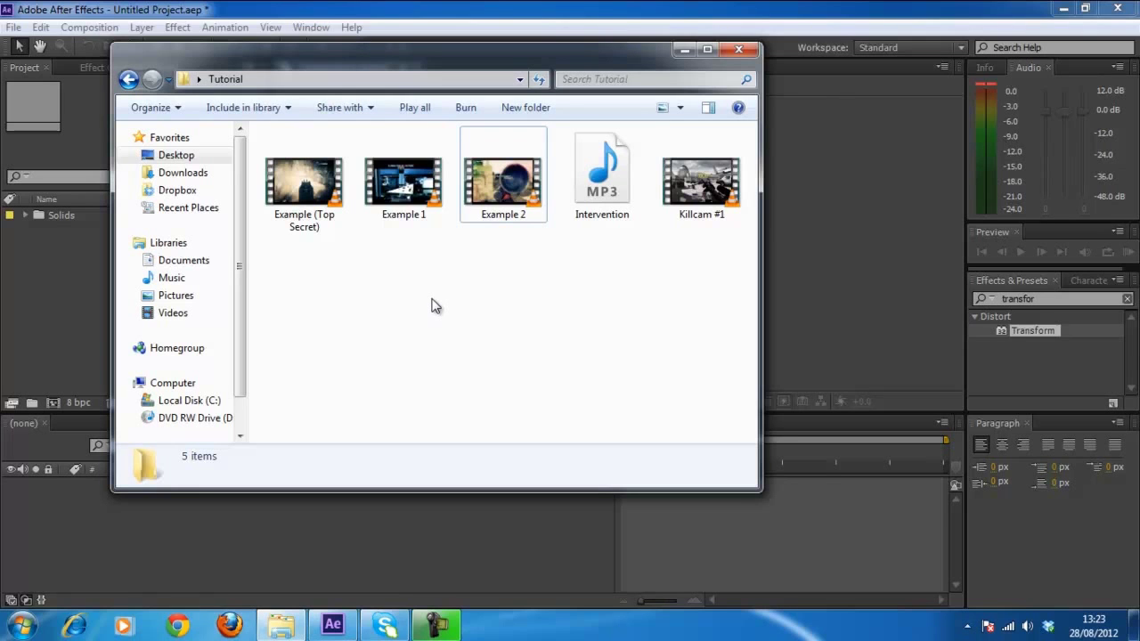
{"action": "double_click", "coordinate": [285, 203]}
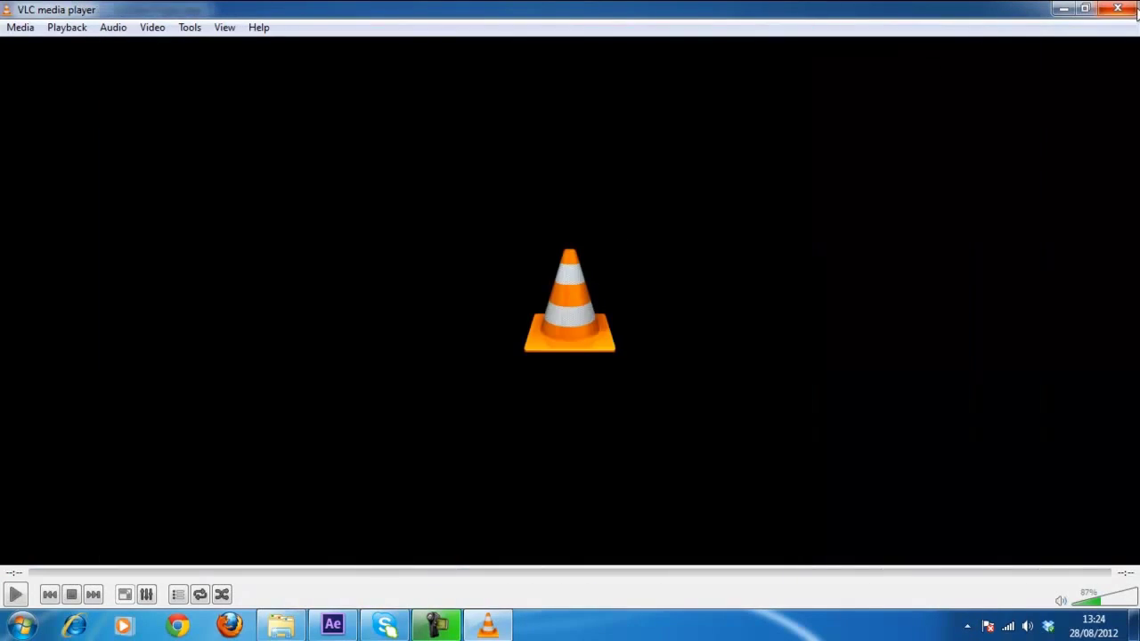
{"action": "left_click", "coordinate": [1117, 8]}
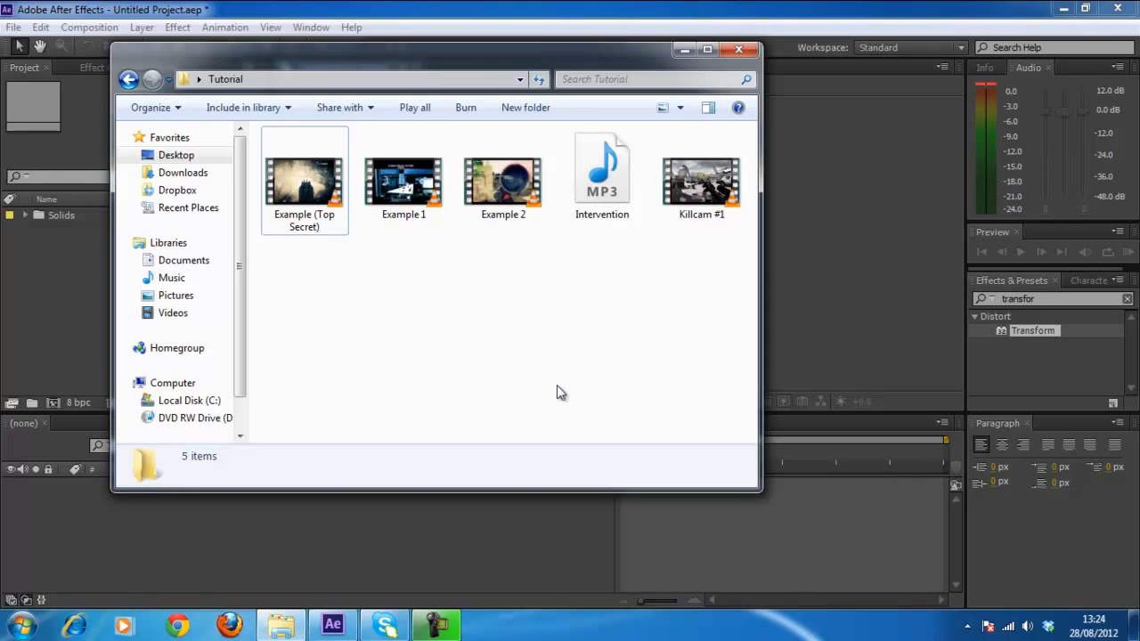
- Import the Intervention audio file and the Killcam #1 clip from the Tutorial folder into the After Effects project
{"action": "left_click_drag", "start_coordinate": [716, 255], "coordinate": [583, 214]}
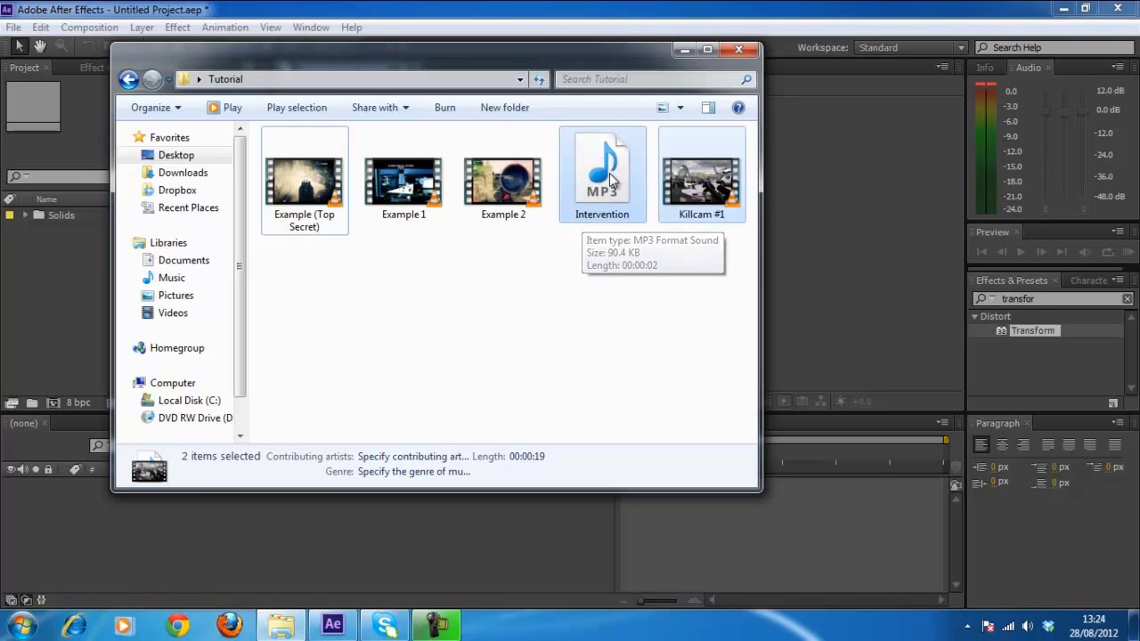
{"action": "left_click_drag", "start_coordinate": [610, 182], "coordinate": [59, 294]}
{"action": "left_click", "coordinate": [114, 311]}
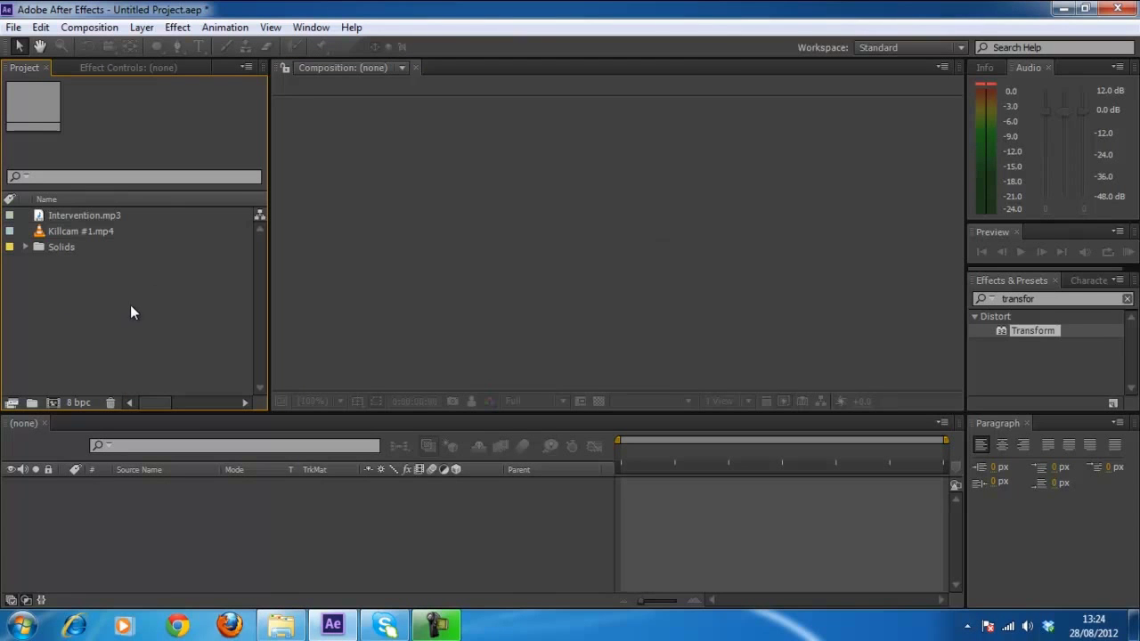
- Create a composition from Killcam #1.mp4 that matches the clip's own settings
{"action": "left_click", "coordinate": [131, 218]}
{"action": "left_click_drag", "start_coordinate": [111, 231], "coordinate": [52, 402]}
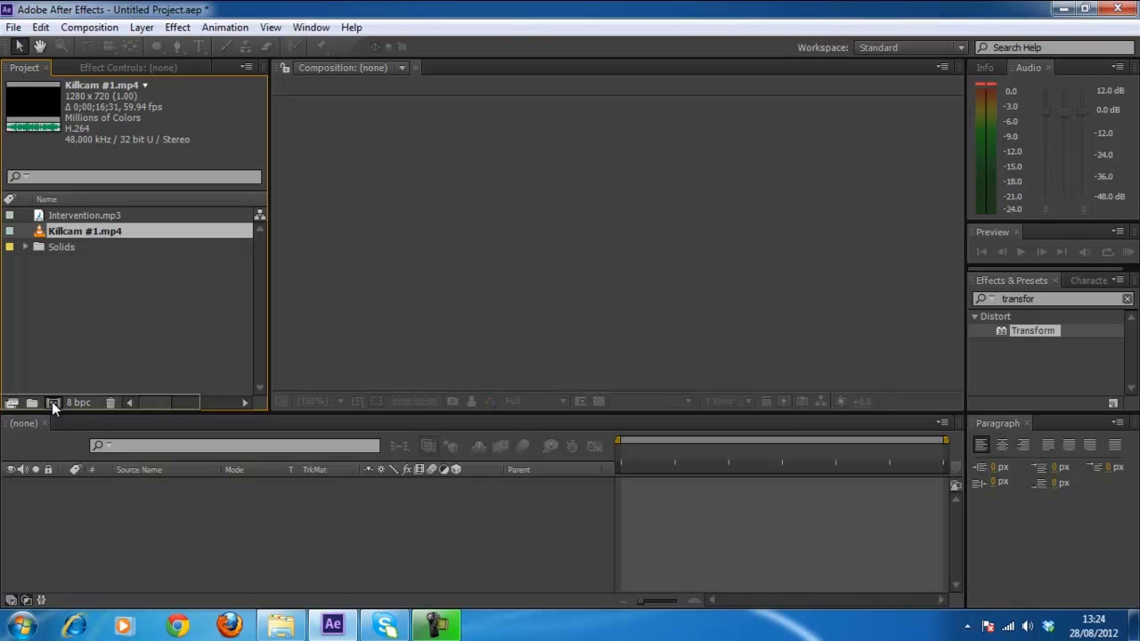
{"action": "left_click", "coordinate": [51, 402]}
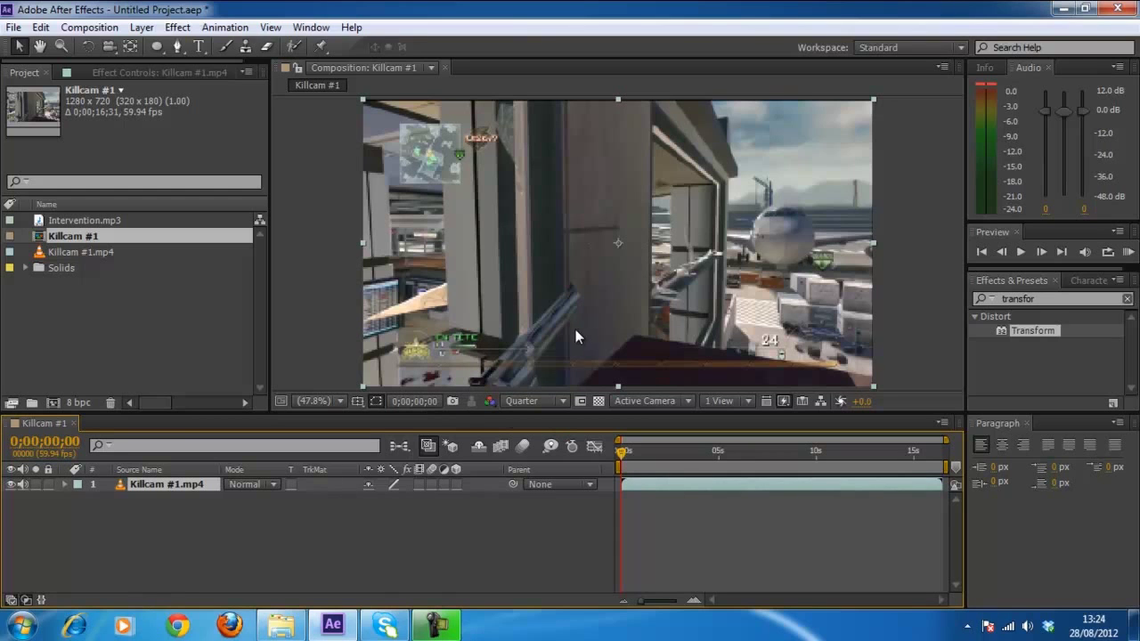
{"action": "left_click", "coordinate": [198, 526]}
{"action": "left_click", "coordinate": [183, 484]}
{"action": "left_click", "coordinate": [89, 26]}
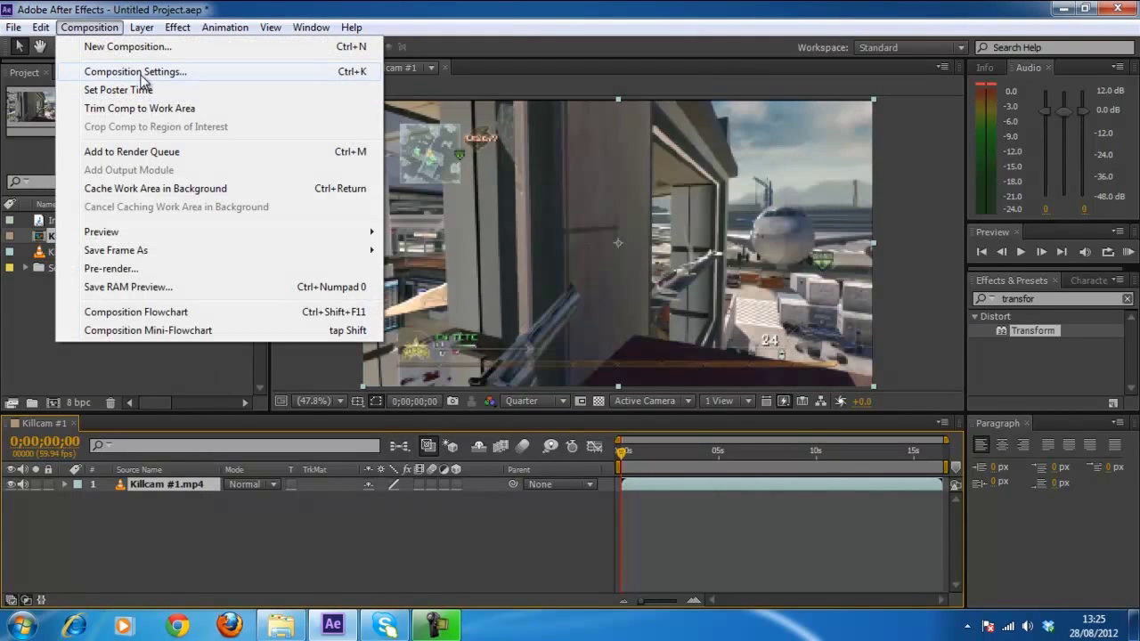
{"action": "left_click", "coordinate": [108, 353]}
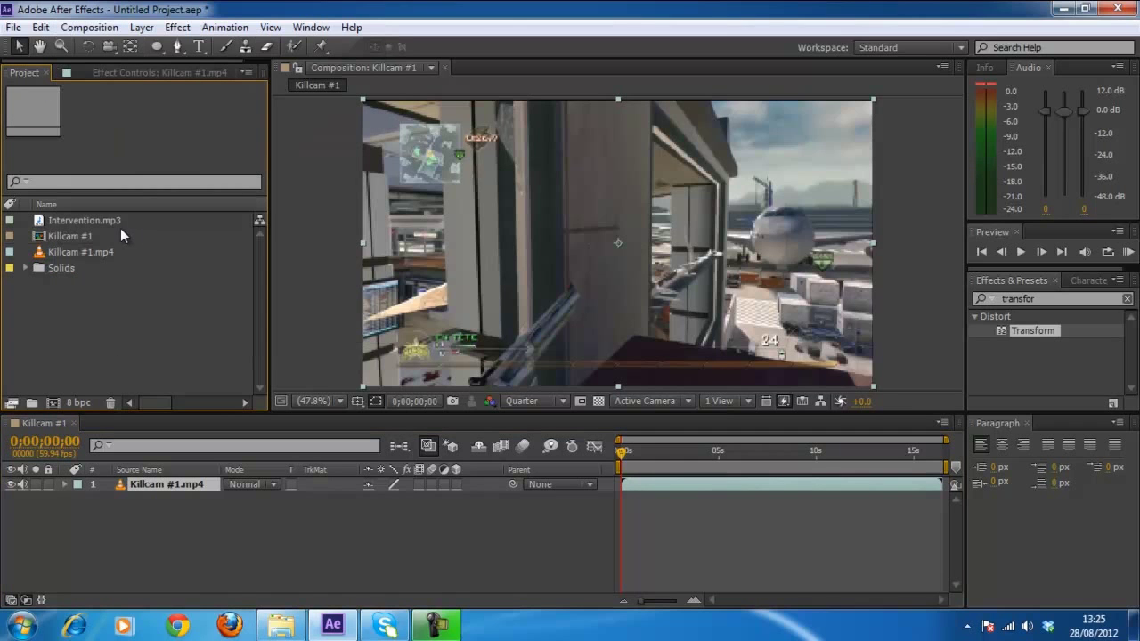
- Set the work area from 0;00;09;30 to about 14 seconds and trim the Killcam #1 composition to it
{"action": "left_click_drag", "start_coordinate": [620, 451], "coordinate": [806, 448]}
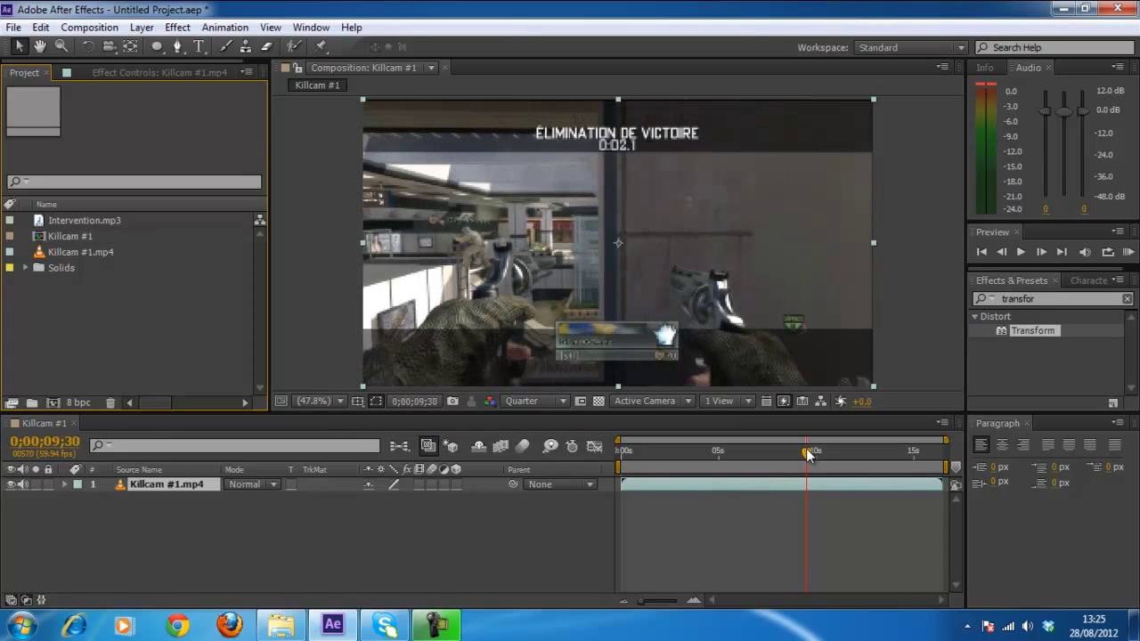
{"action": "key", "text": "b"}
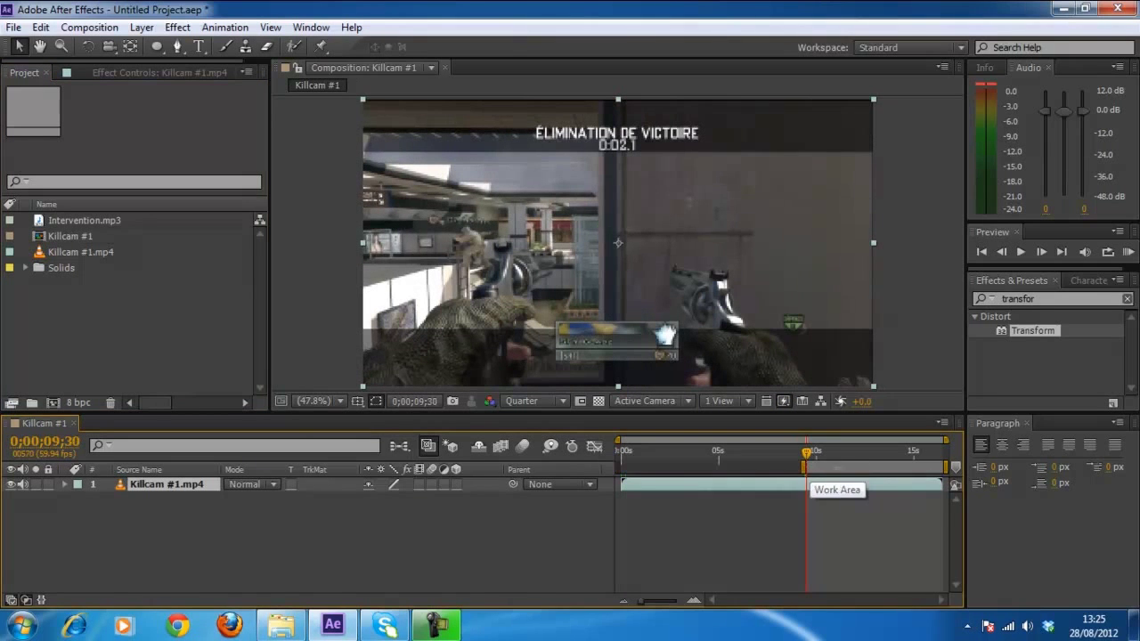
{"action": "left_click_drag", "start_coordinate": [941, 464], "coordinate": [892, 464]}
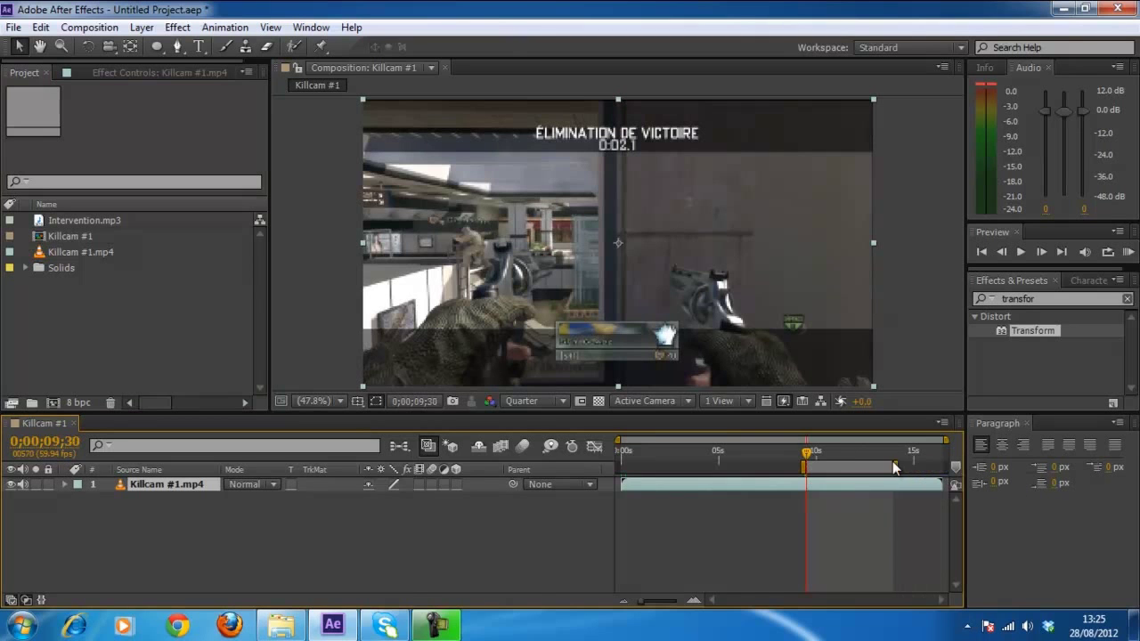
{"action": "left_click", "coordinate": [864, 451]}
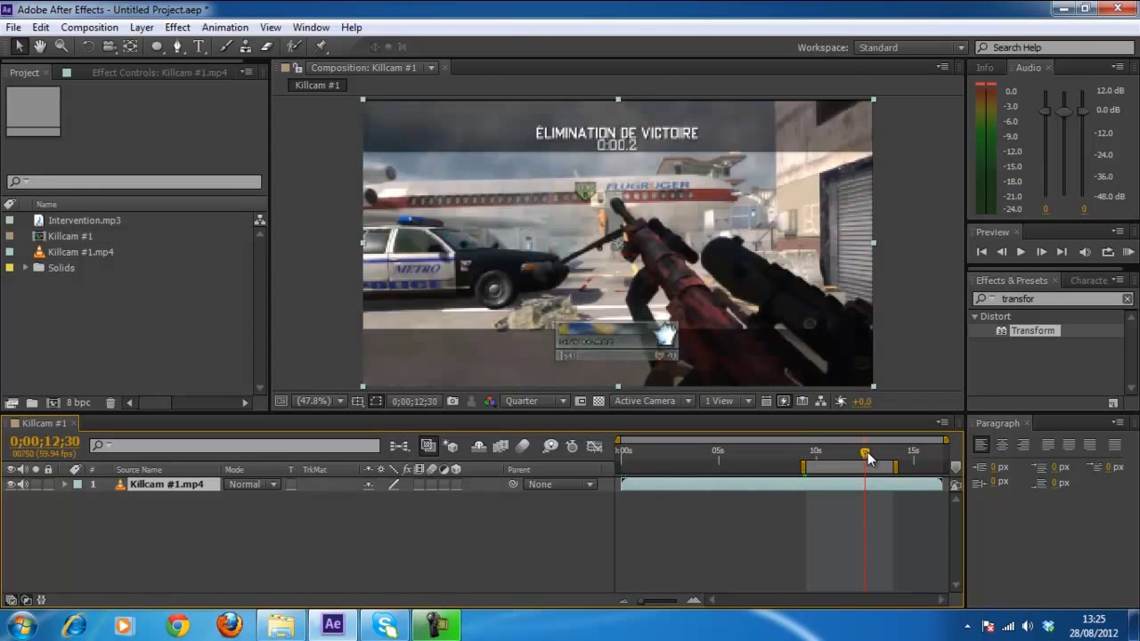
{"action": "left_click", "coordinate": [883, 454]}
{"action": "right_click", "coordinate": [877, 465]}
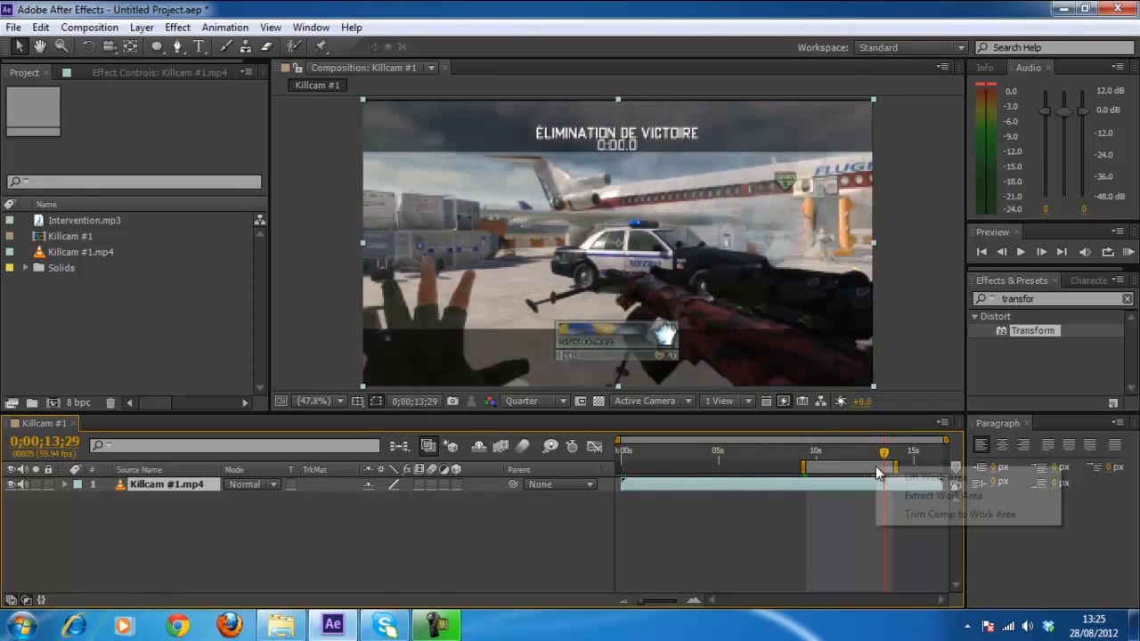
{"action": "left_click", "coordinate": [928, 515]}
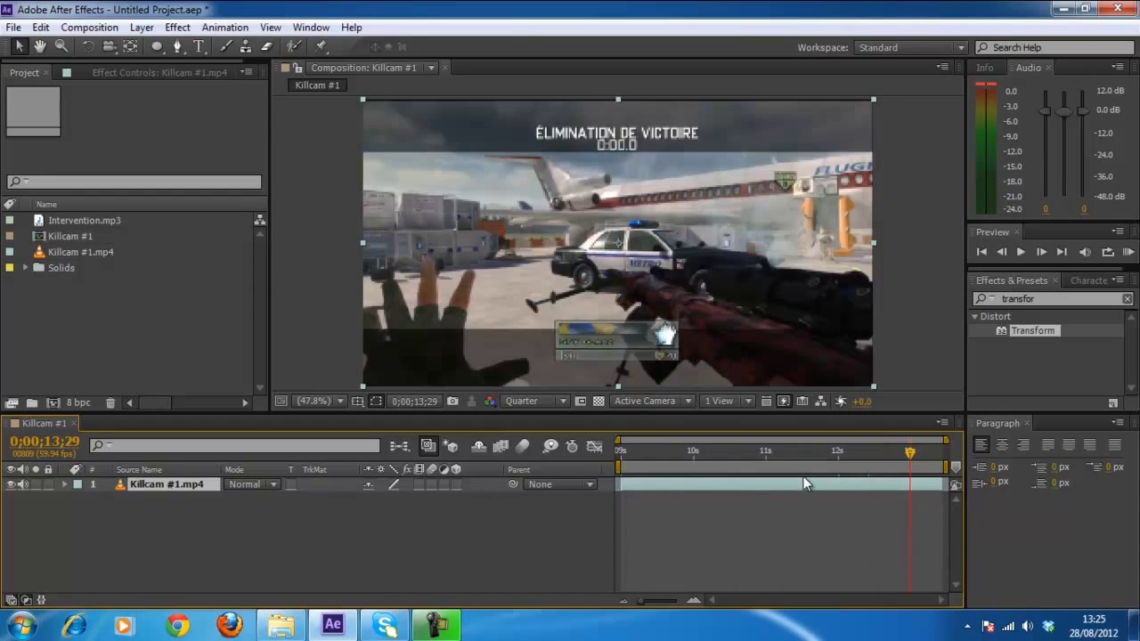
- Add Intervention.mp3 to the composition beneath the Killcam #1.mp4 layer and show its audio waveform
{"action": "left_click_drag", "start_coordinate": [113, 218], "coordinate": [216, 517]}
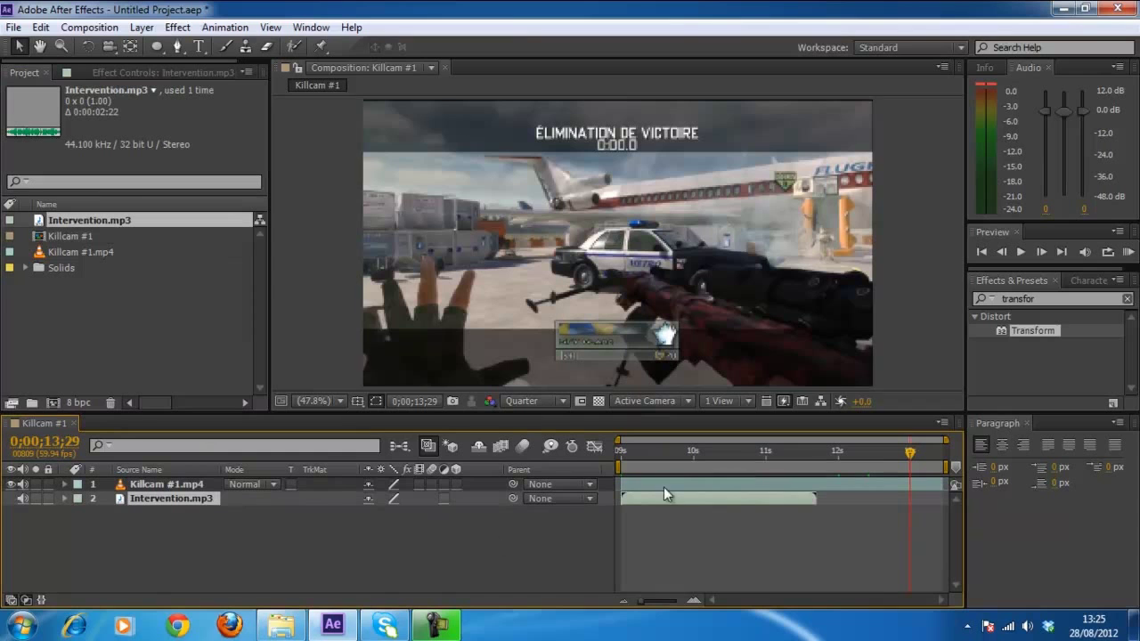
{"action": "key", "text": "l"}
{"action": "key", "text": "l"}
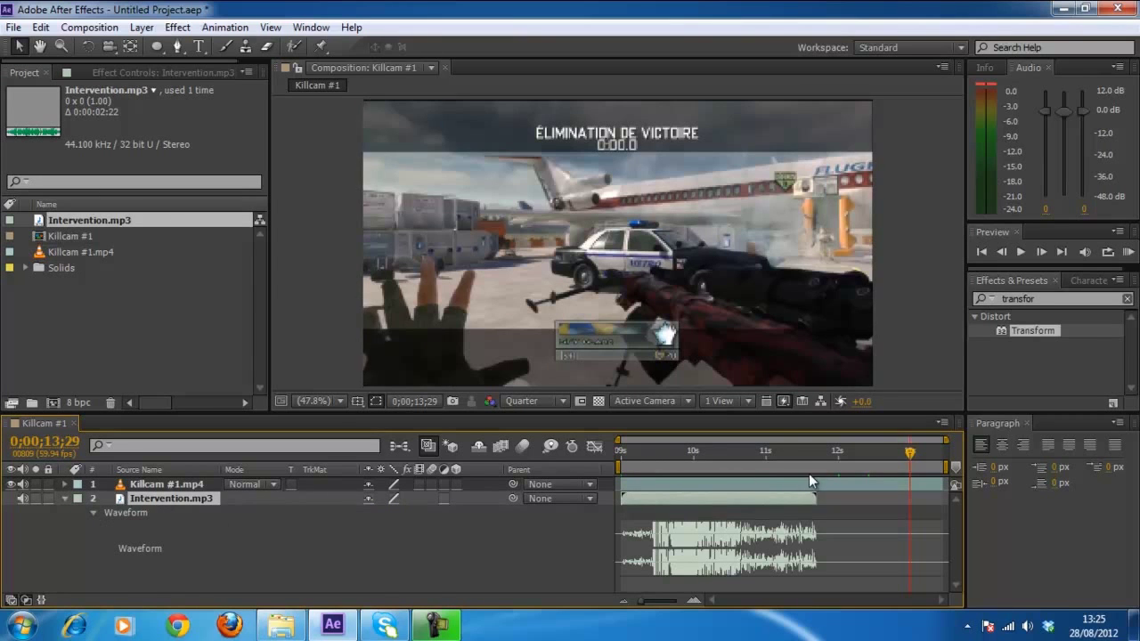
- Align the gunshot peak of Intervention.mp3 with the muzzle flash at 0;00;11;55 and mute the Killcam #1.mp4 layer's audio
{"action": "mouse_move", "coordinate": [779, 454]}
{"action": "left_mouse_down"}
{"action": "mouse_move", "coordinate": [810, 457]}
{"action": "mouse_move", "coordinate": [795, 460]}
{"action": "left_mouse_up"}
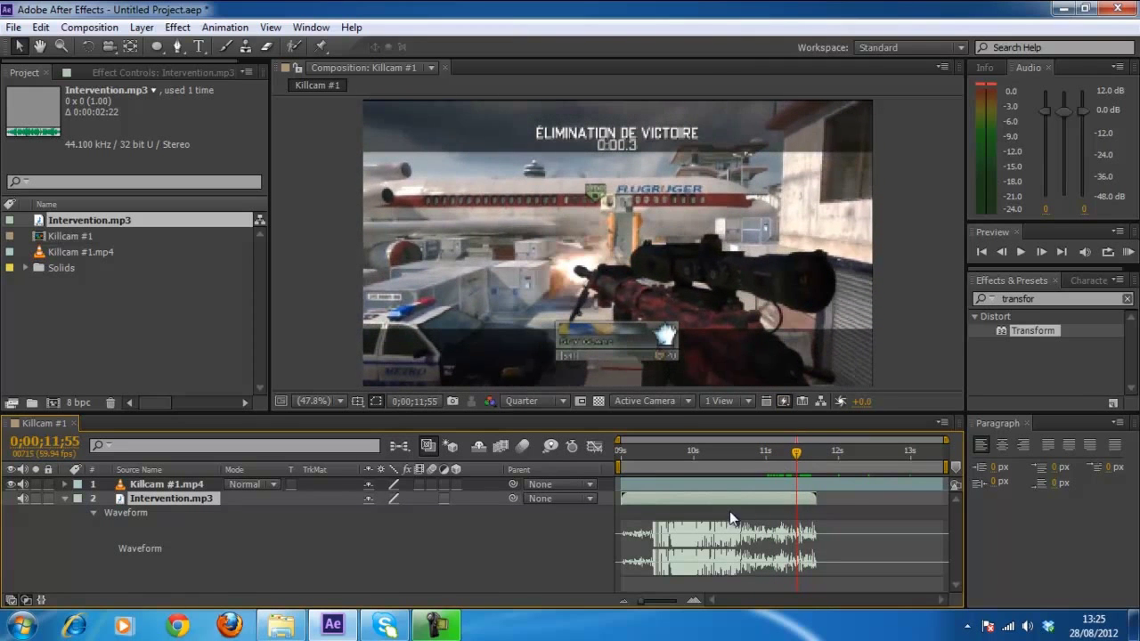
{"action": "left_click_drag", "start_coordinate": [716, 500], "coordinate": [855, 496]}
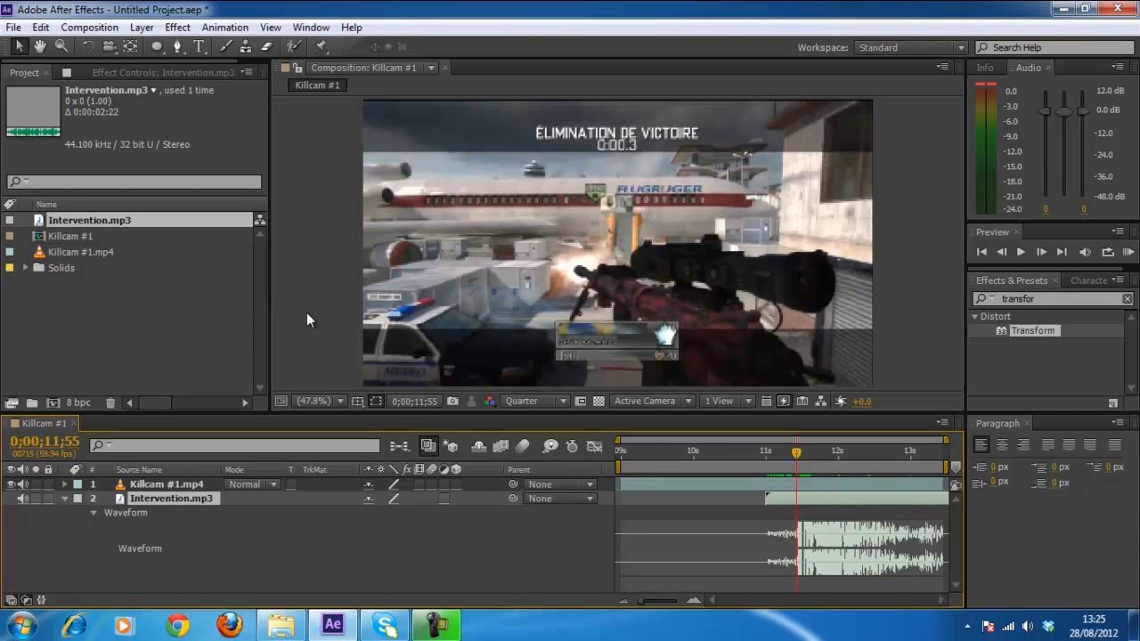
{"action": "key", "text": "KP_0"}
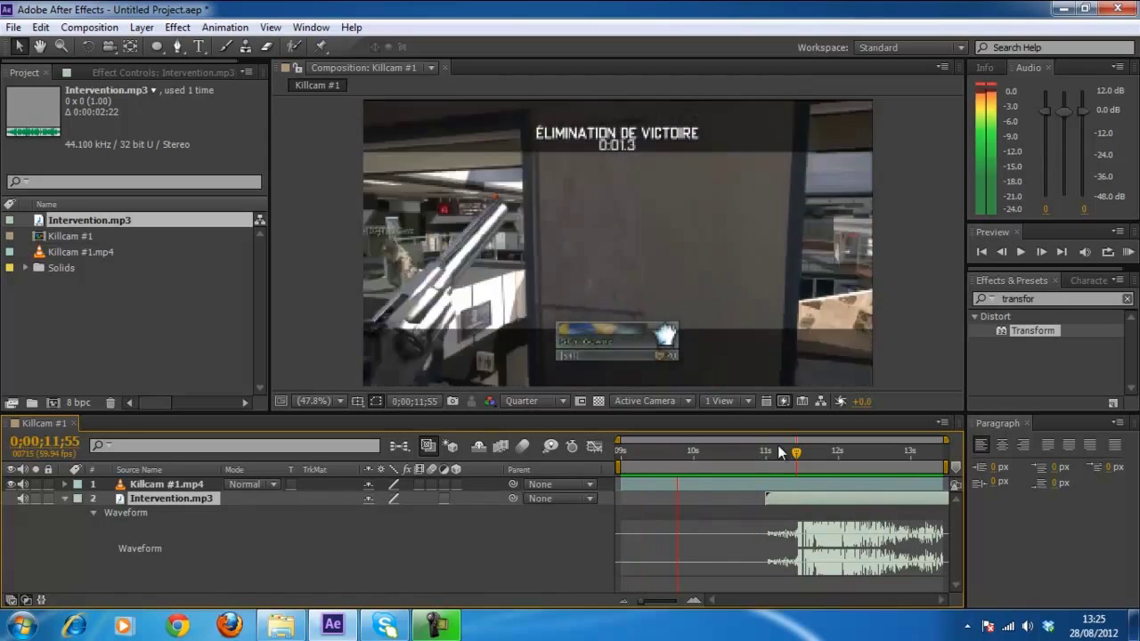
{"action": "left_click", "coordinate": [23, 483]}
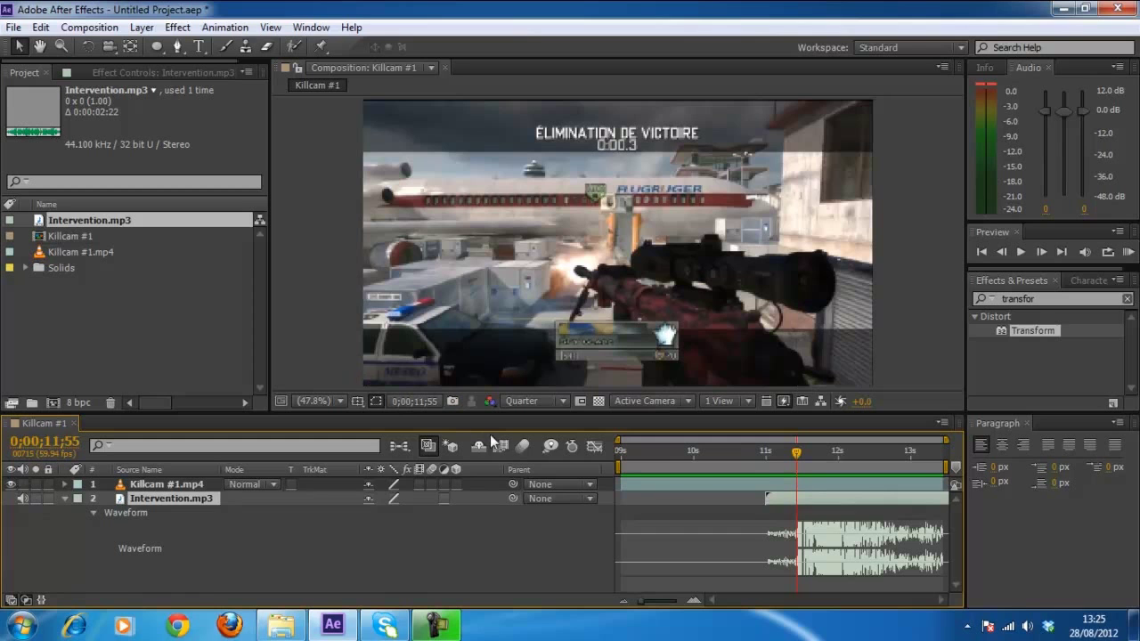
{"action": "left_click", "coordinate": [456, 556]}
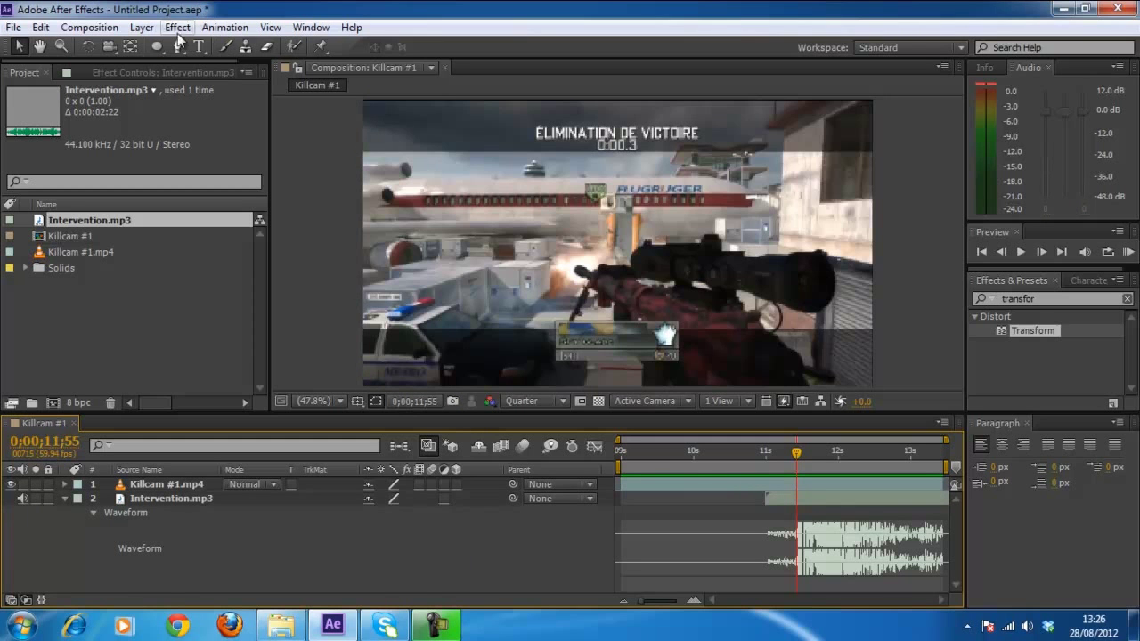
{"action": "left_click", "coordinate": [141, 27]}
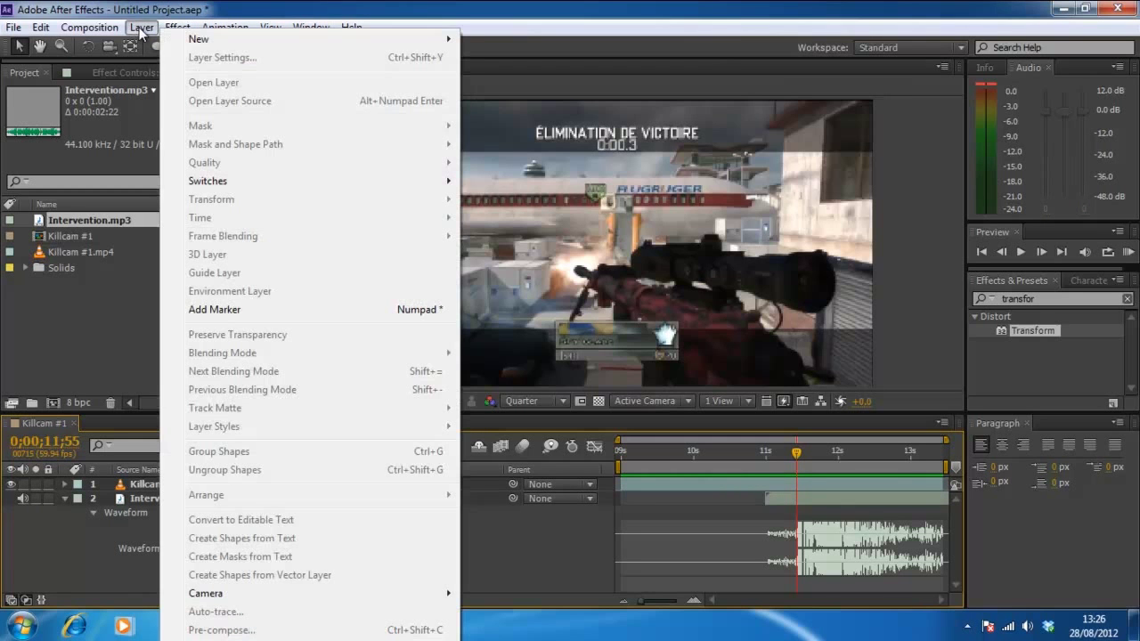
{"action": "left_click", "coordinate": [134, 345]}
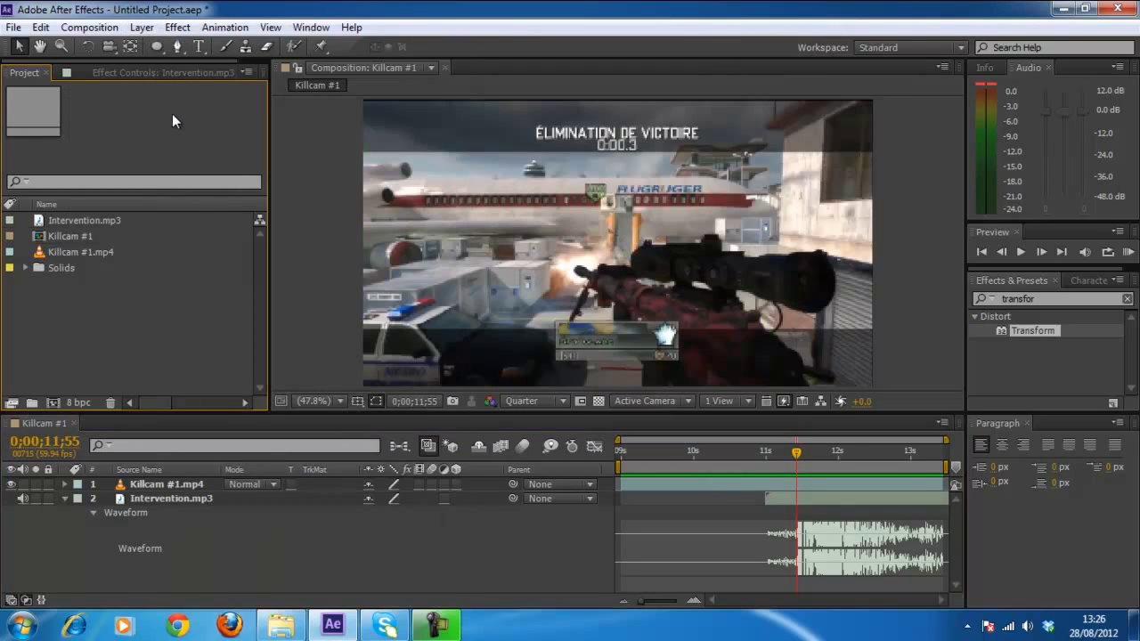
{"action": "left_click", "coordinate": [147, 33]}
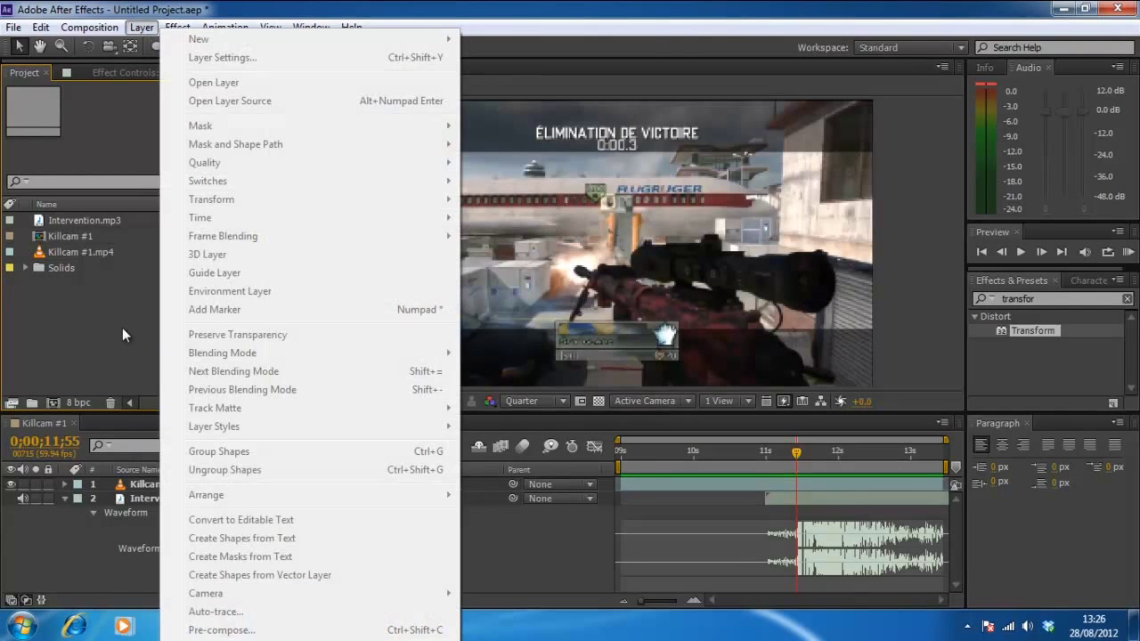
{"action": "left_click", "coordinate": [130, 399]}
- Add a white 1280 × 720 px solid layer above the Killcam #1.mp4 layer
{"action": "left_click", "coordinate": [149, 489]}
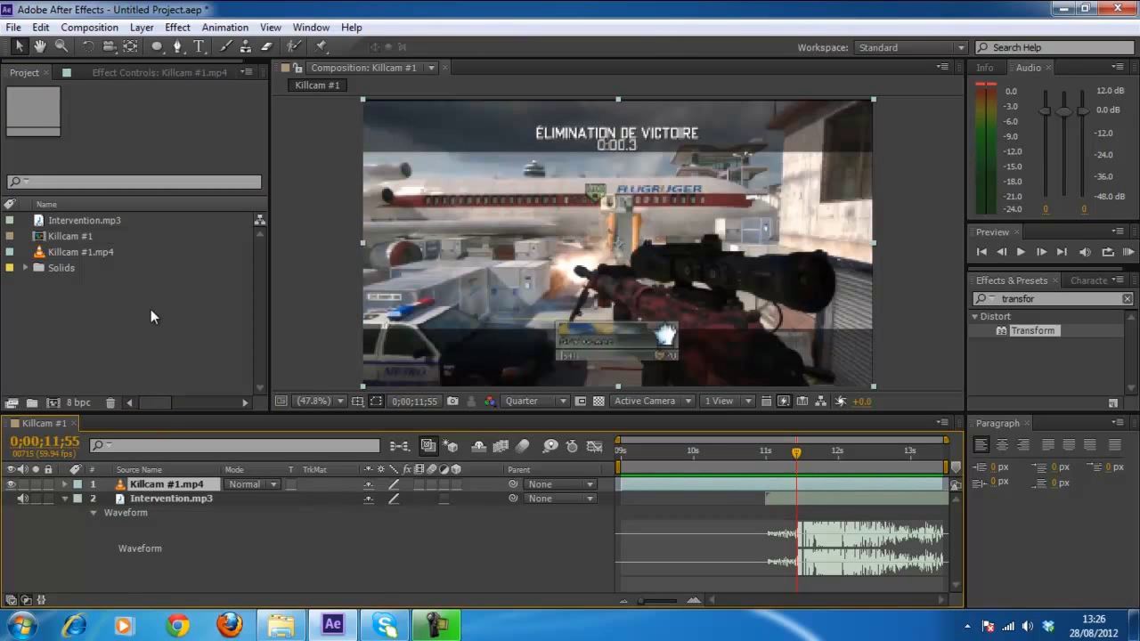
{"action": "left_click", "coordinate": [141, 28]}
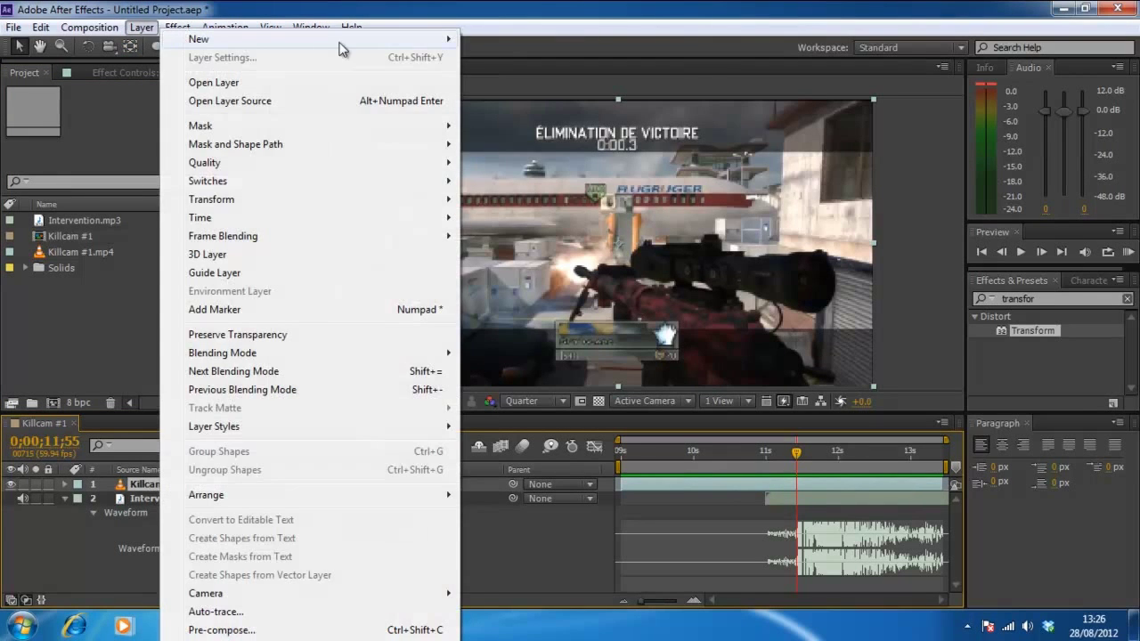
{"action": "mouse_move", "coordinate": [342, 48]}
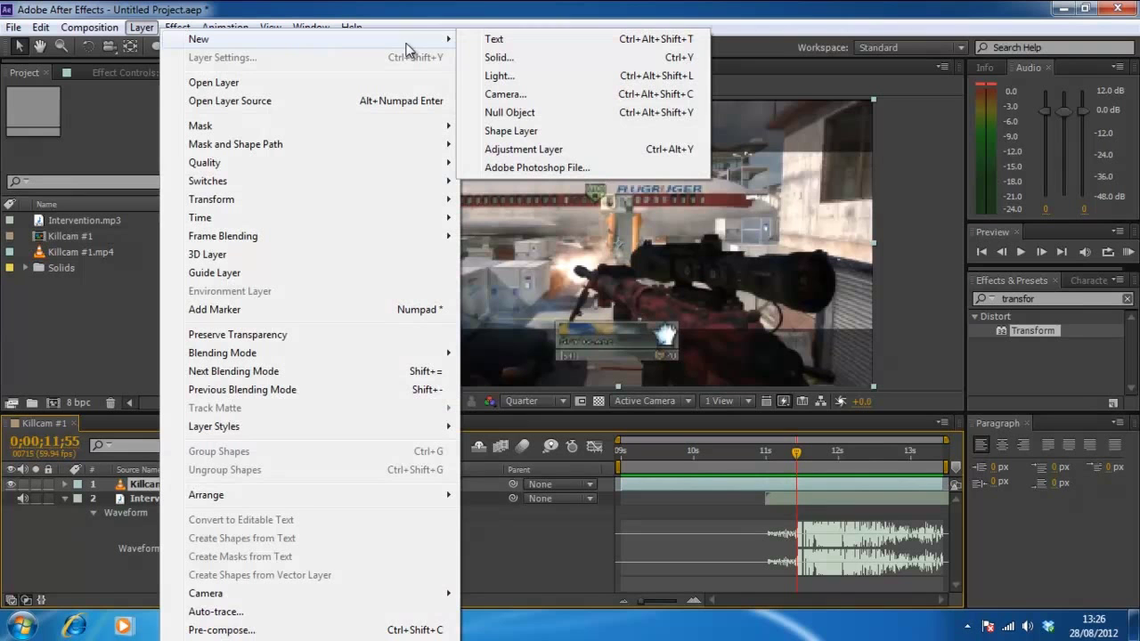
{"action": "left_click", "coordinate": [495, 58]}
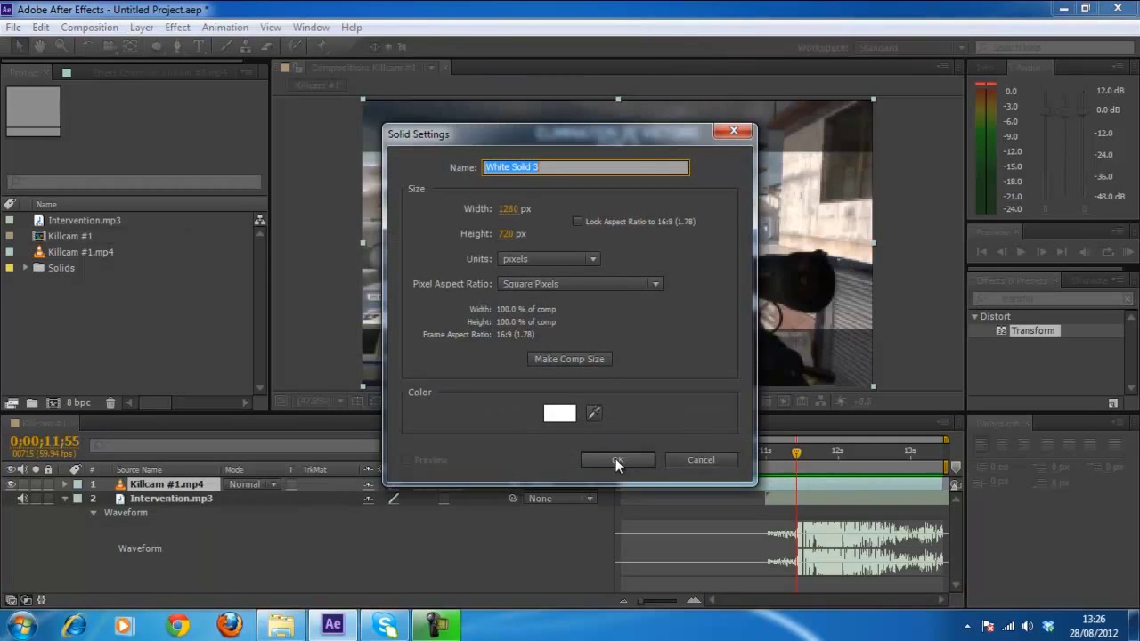
{"action": "left_click", "coordinate": [615, 459]}
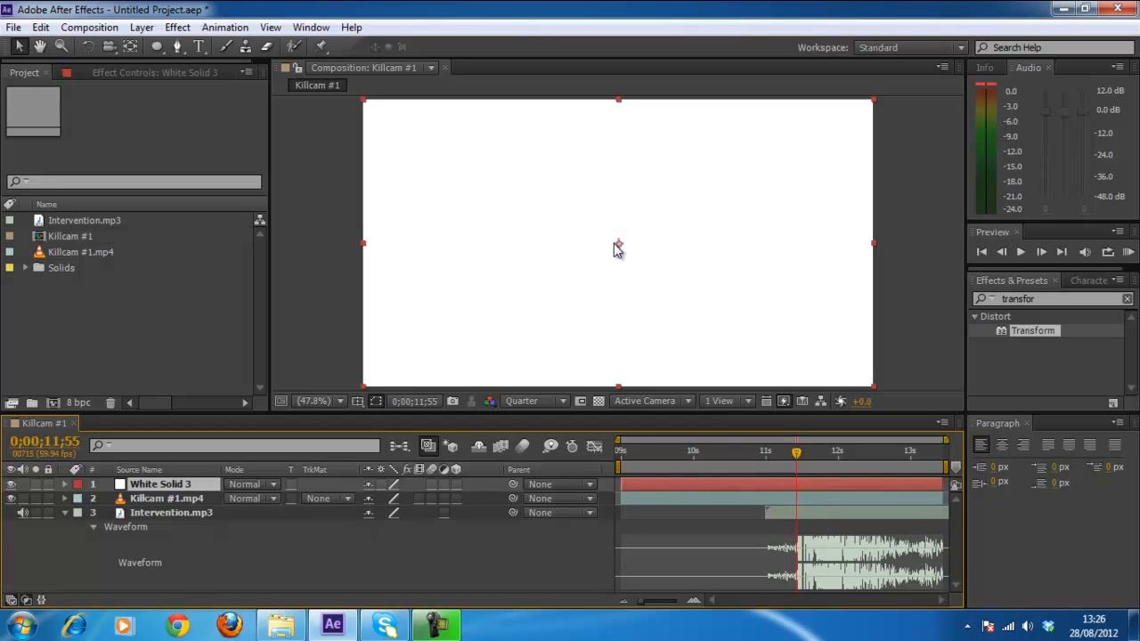
- Draw an upright elliptical mask centred on the white solid, plus a narrower, taller centred one set to Subtract
{"action": "left_click", "coordinate": [154, 46]}
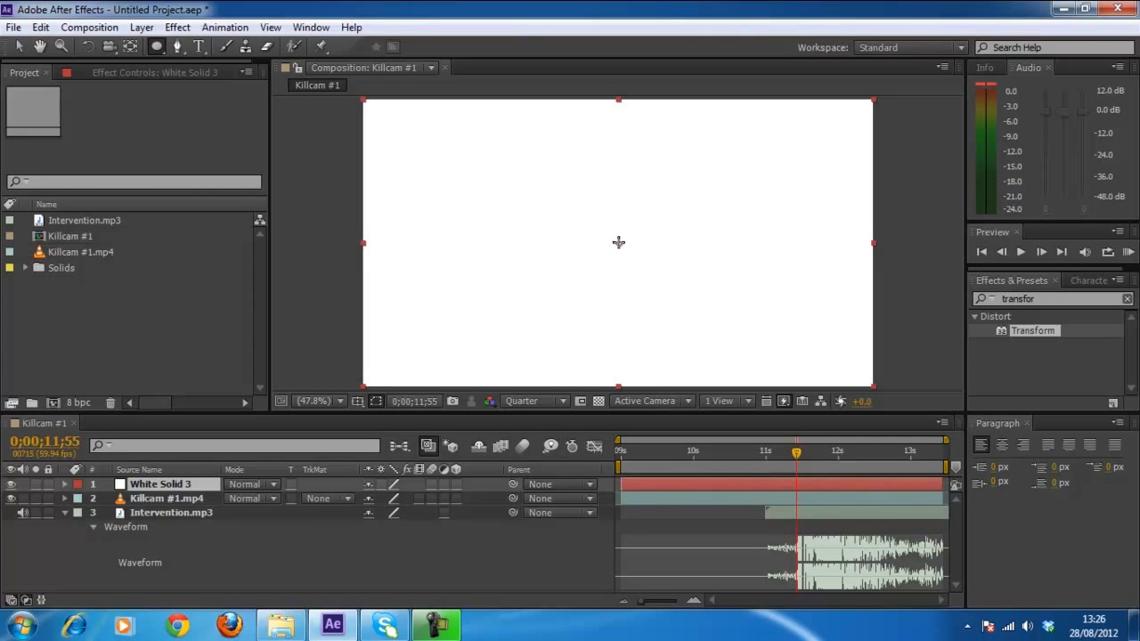
{"action": "mouse_move", "coordinate": [618, 243]}
{"action": "left_mouse_down"}
{"action": "mouse_move", "coordinate": [531, 344]}
{"action": "mouse_move", "coordinate": [524, 372]}
{"action": "mouse_move", "coordinate": [442, 447]}
{"action": "mouse_move", "coordinate": [520, 382]}
{"action": "mouse_move", "coordinate": [511, 396]}
{"action": "mouse_move", "coordinate": [579, 306]}
{"action": "left_mouse_up"}
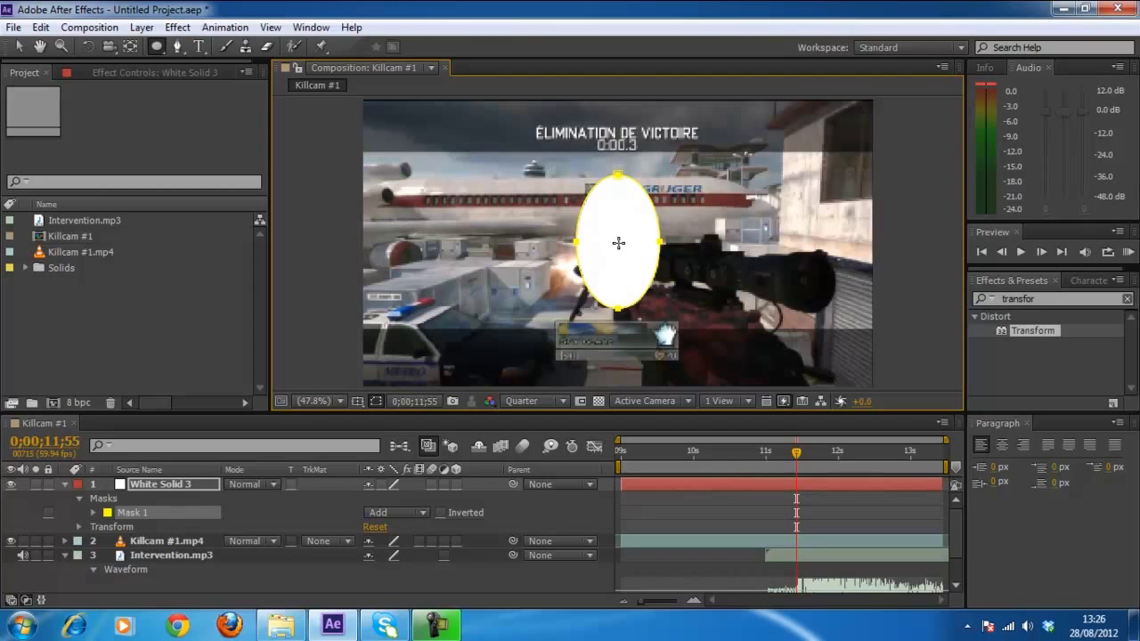
{"action": "mouse_move", "coordinate": [618, 242]}
{"action": "left_mouse_down"}
{"action": "mouse_move", "coordinate": [612, 266]}
{"action": "mouse_move", "coordinate": [603, 254]}
{"action": "mouse_move", "coordinate": [592, 320]}
{"action": "left_mouse_up"}
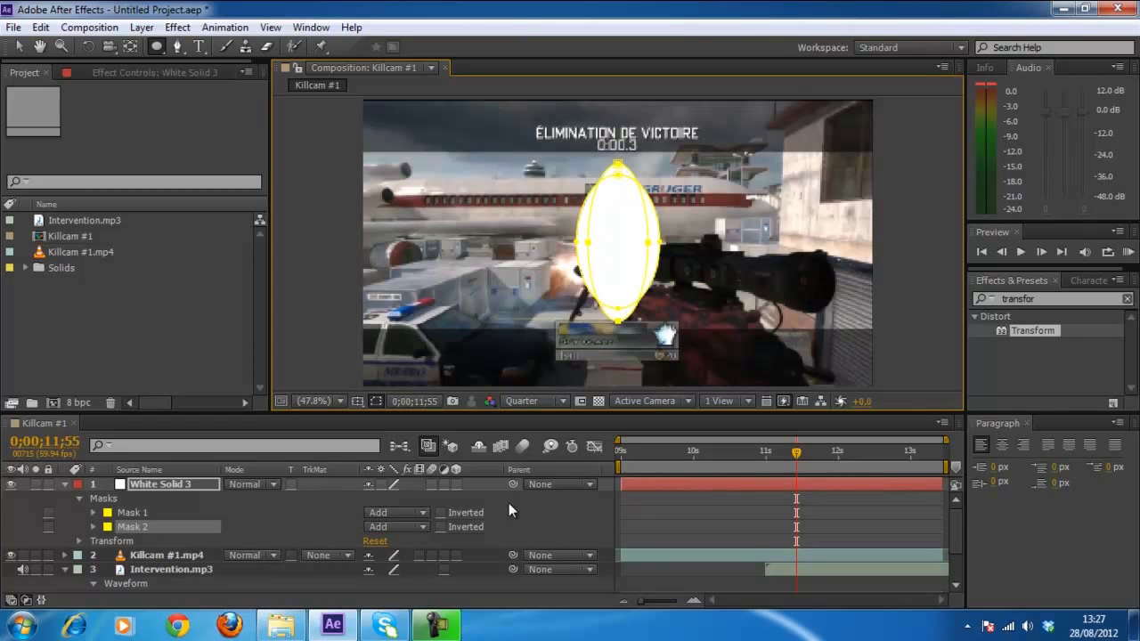
{"action": "left_click", "coordinate": [422, 526]}
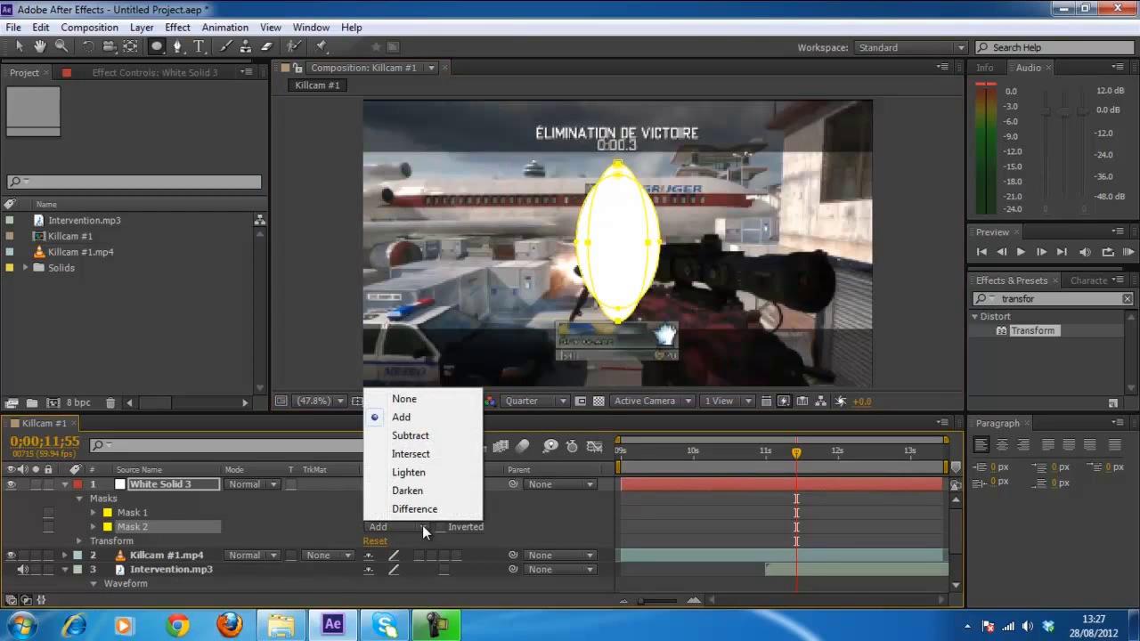
{"action": "left_click", "coordinate": [427, 436]}
- Feather the solid's Mask 1 by 5 pixels and Mask 2 by 13 pixels
{"action": "key", "text": "f"}
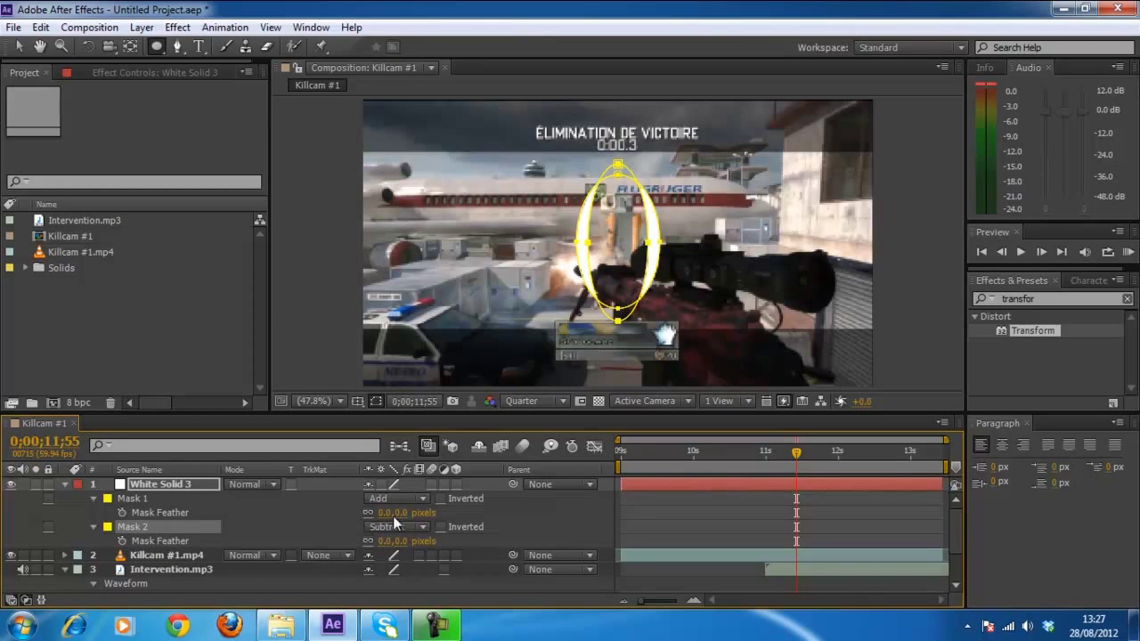
{"action": "left_click_drag", "start_coordinate": [396, 513], "coordinate": [399, 513]}
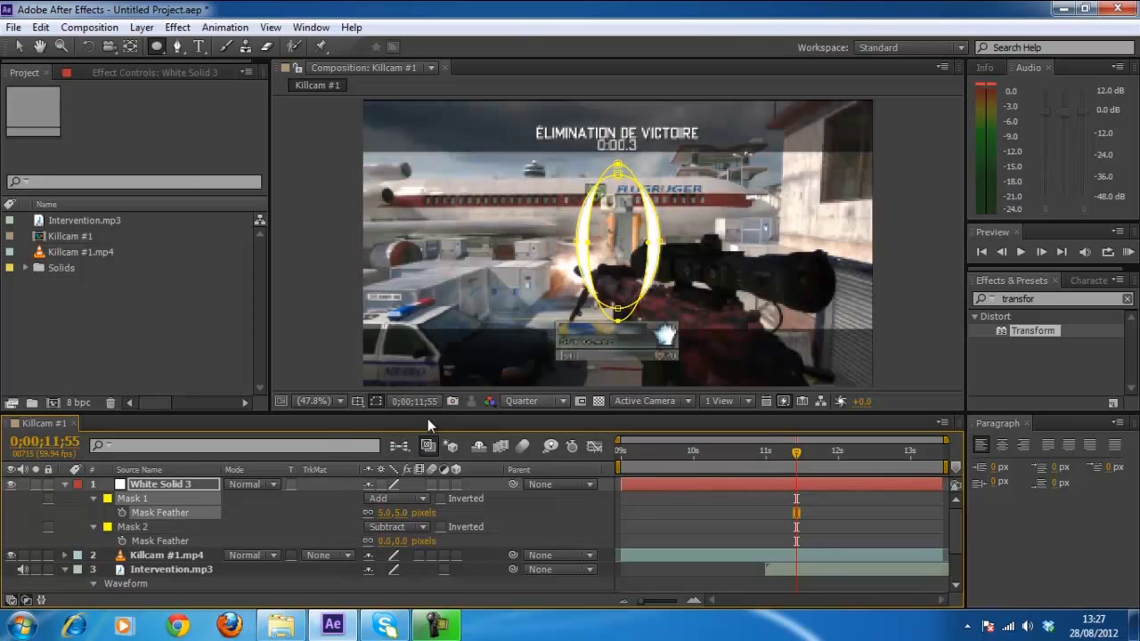
{"action": "left_click", "coordinate": [321, 400]}
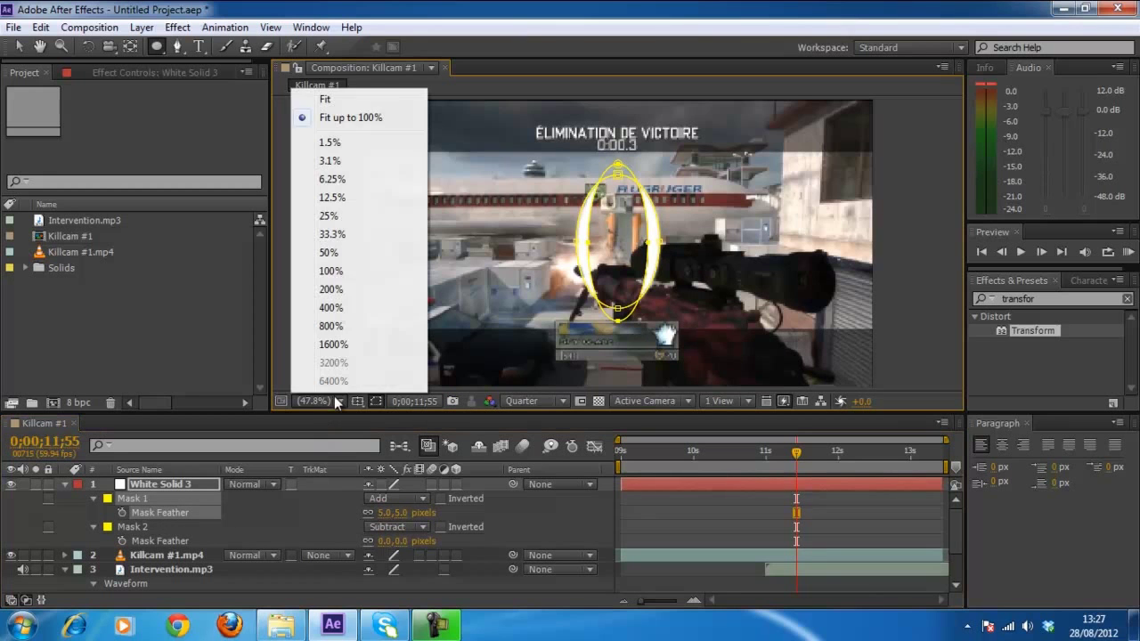
{"action": "left_click", "coordinate": [336, 270]}
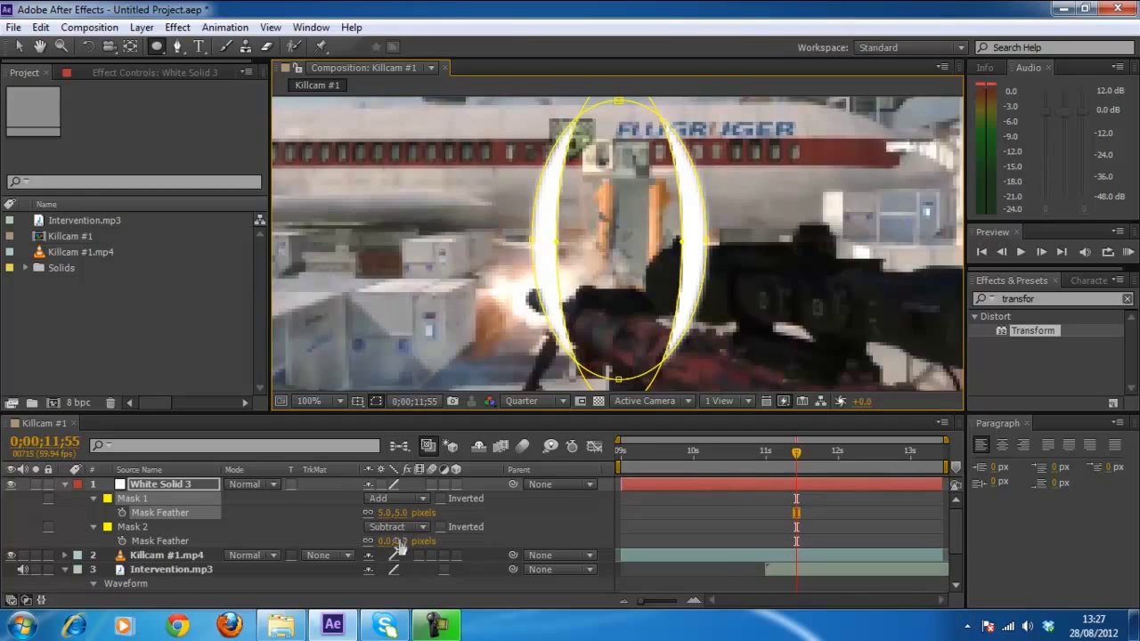
{"action": "left_click_drag", "start_coordinate": [398, 546], "coordinate": [414, 550]}
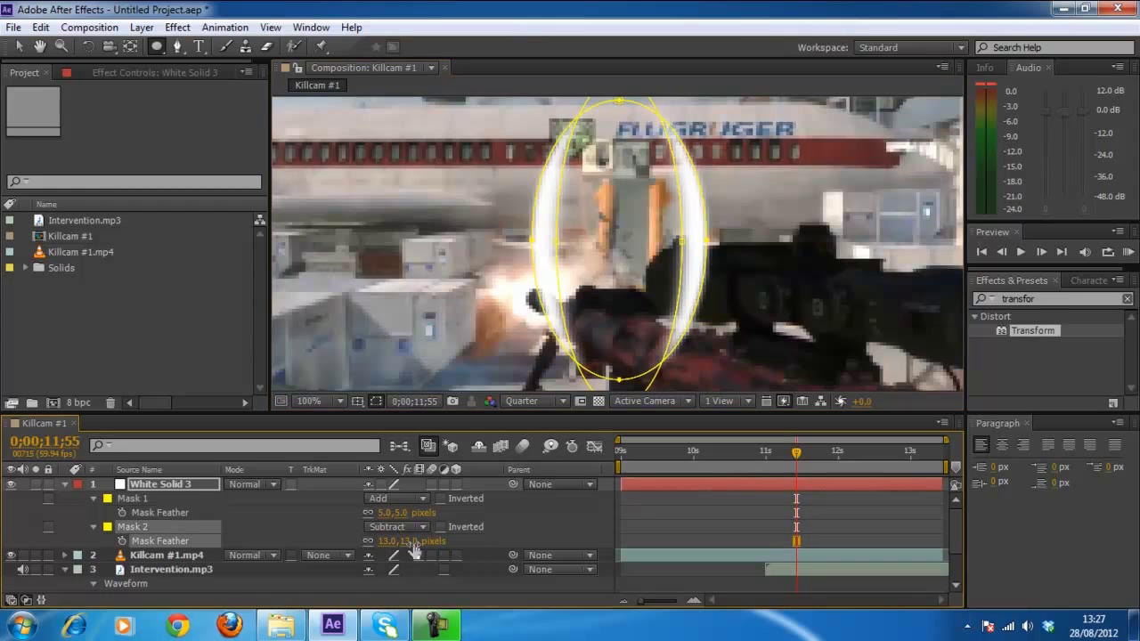
- Keyframe the white solid's Scale at 100% at 0;00;11;55 and trim the layer's start to that time
{"action": "left_click", "coordinate": [794, 484]}
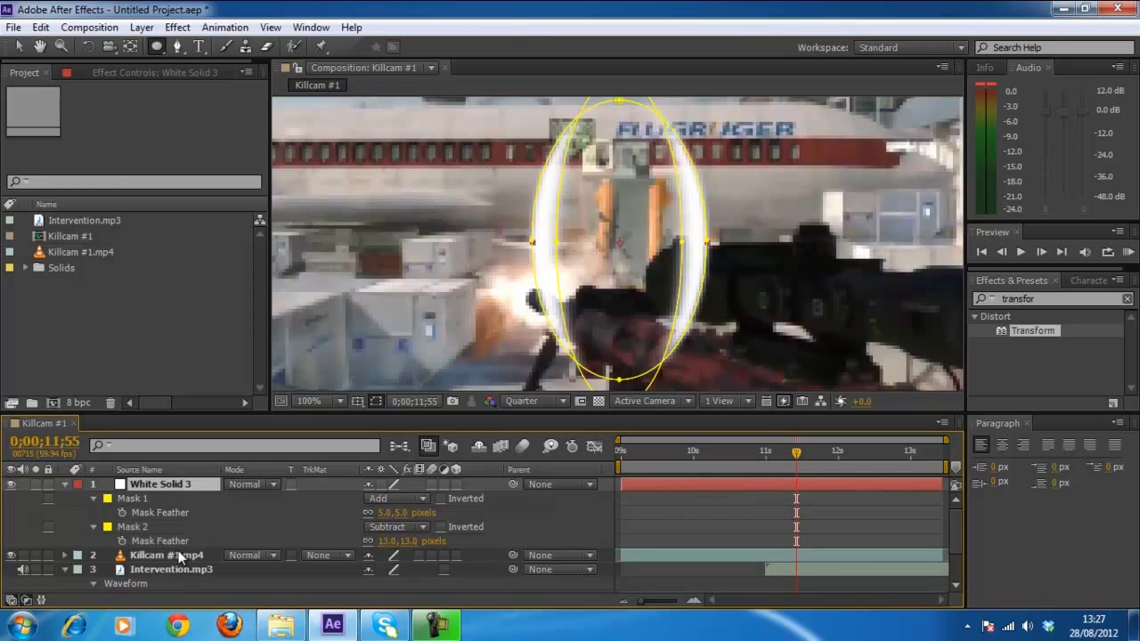
{"action": "key", "text": "s"}
{"action": "left_click", "coordinate": [108, 499]}
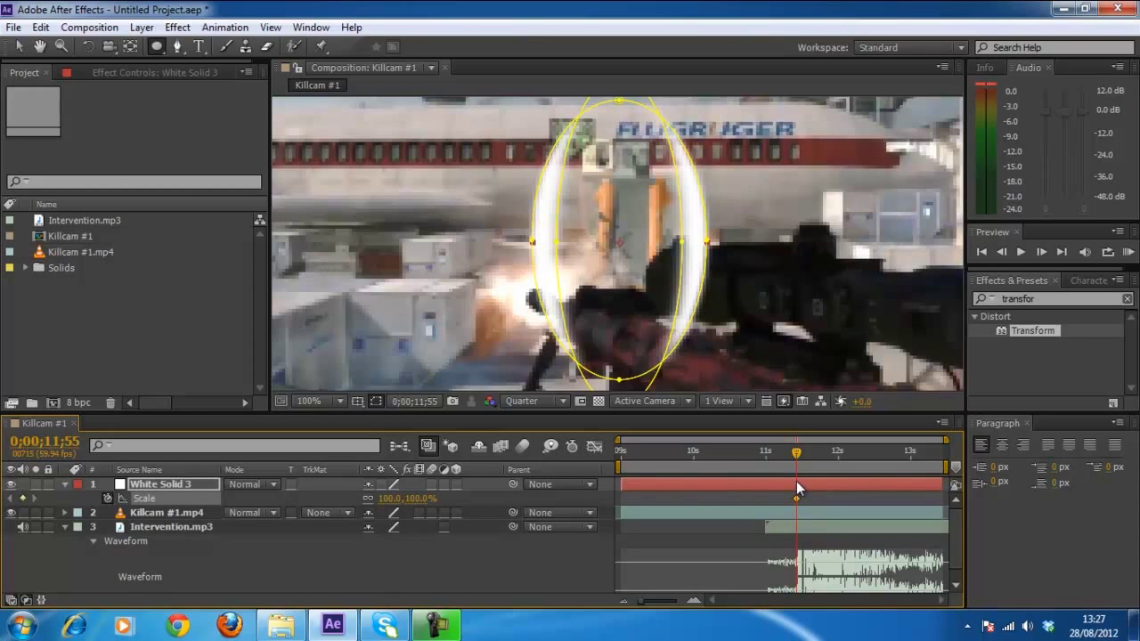
{"action": "key", "text": "alt+bracketleft"}
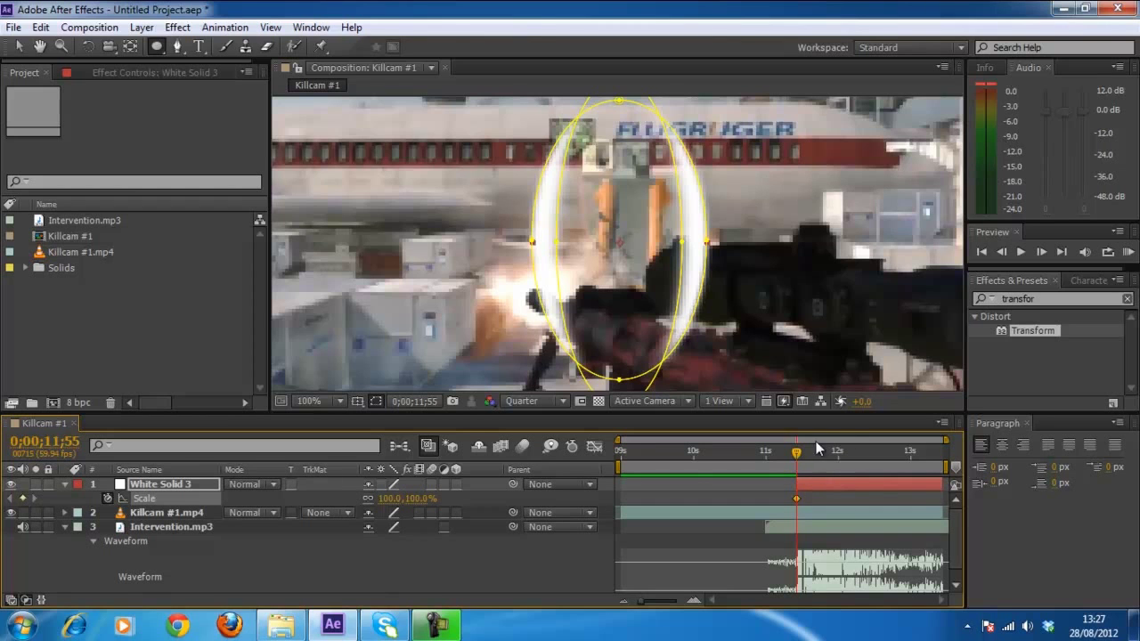
- Keyframe the white solid's Scale at 1094% at 0;00;12;48 so the ring grows past the frame, and preview the animation
{"action": "left_click", "coordinate": [317, 395]}
{"action": "left_click", "coordinate": [397, 115]}
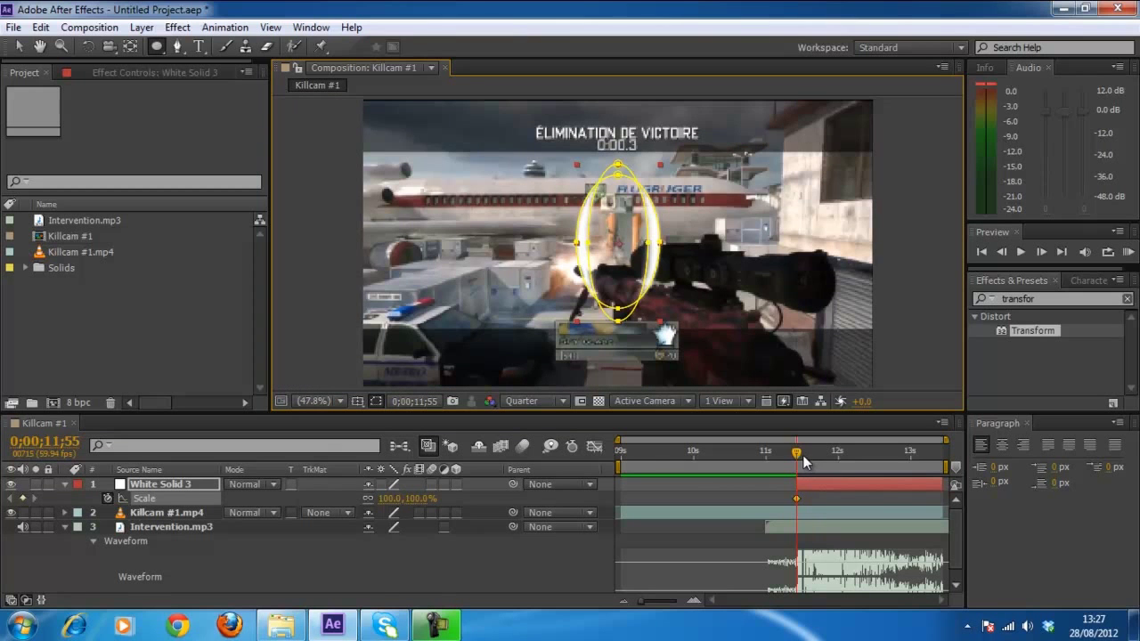
{"action": "left_click_drag", "start_coordinate": [796, 453], "coordinate": [857, 461]}
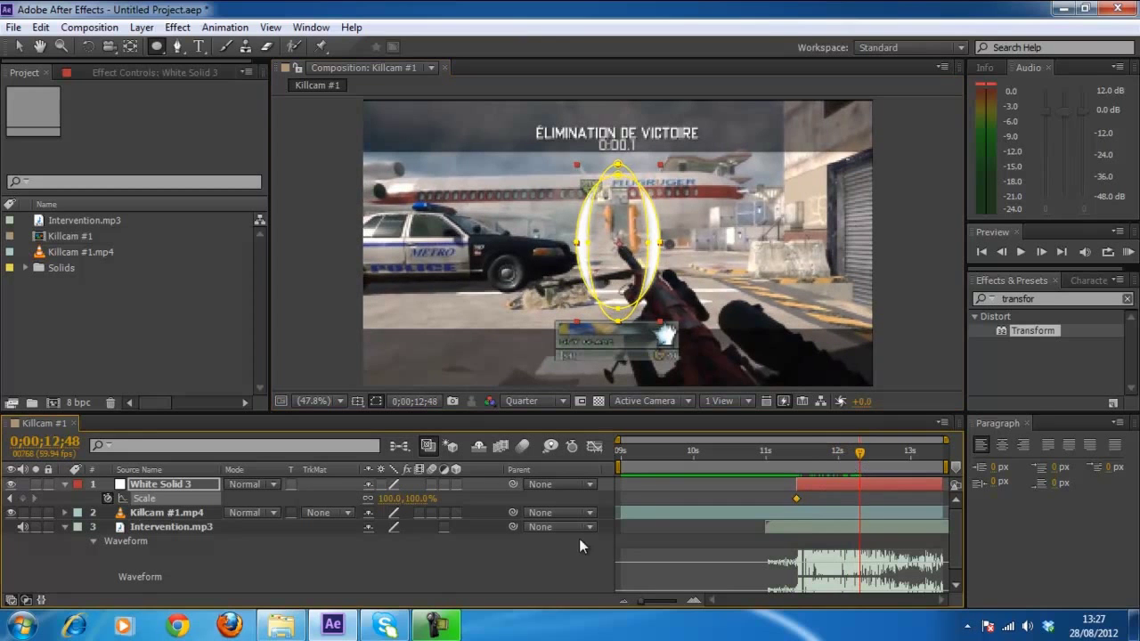
{"action": "left_click_drag", "start_coordinate": [419, 501], "coordinate": [707, 501]}
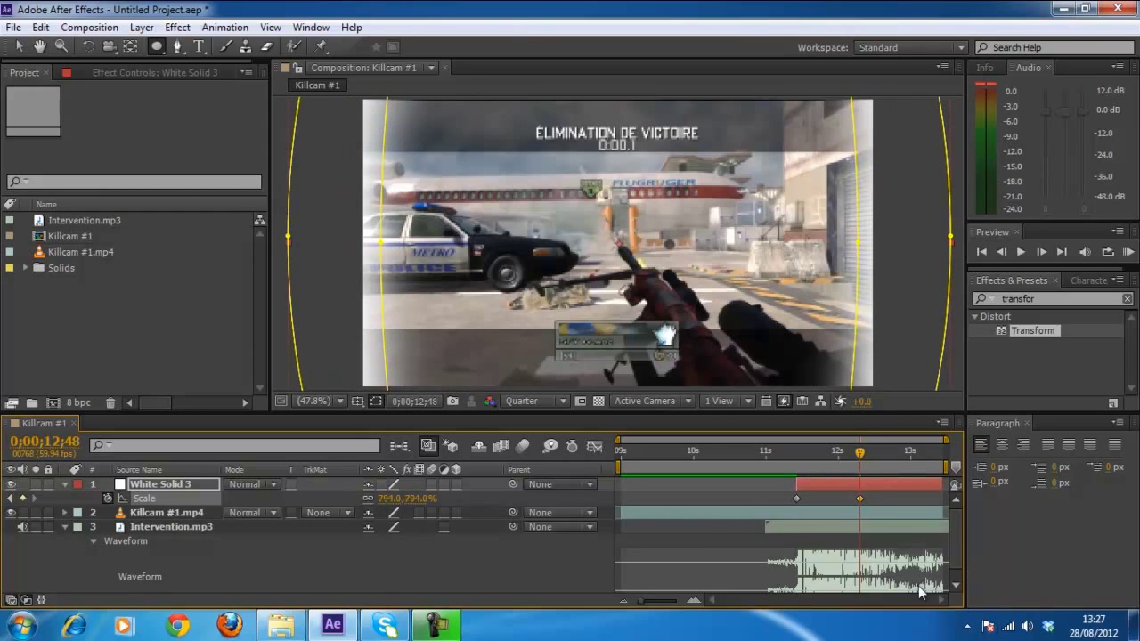
{"action": "left_click_drag", "start_coordinate": [422, 499], "coordinate": [684, 511]}
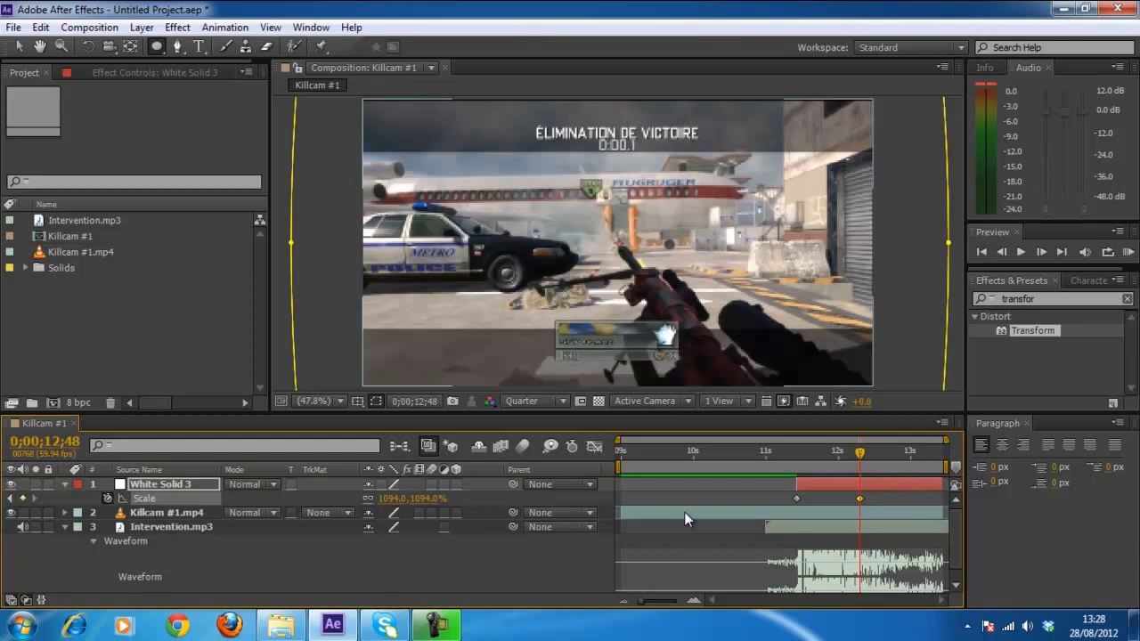
{"action": "key", "text": "KP_0"}
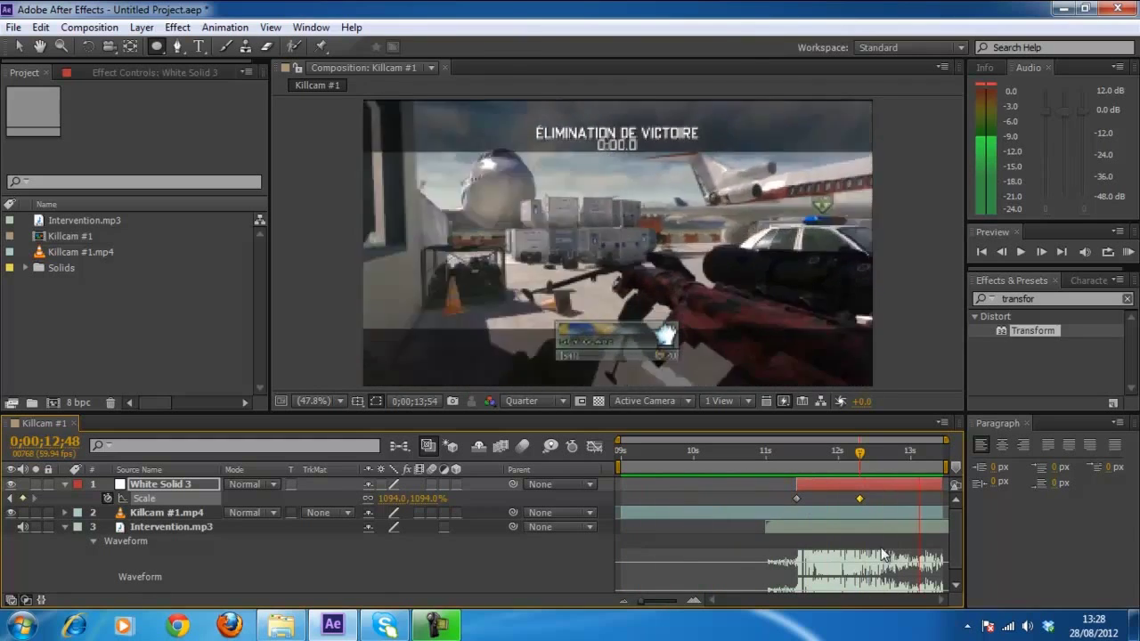
- Move the solid's second Scale keyframe earlier to about 0;00;12;28 and preview the faster ring
{"action": "left_click", "coordinate": [857, 499]}
{"action": "left_click_drag", "start_coordinate": [857, 499], "coordinate": [834, 503]}
{"action": "key", "text": "KP_0"}
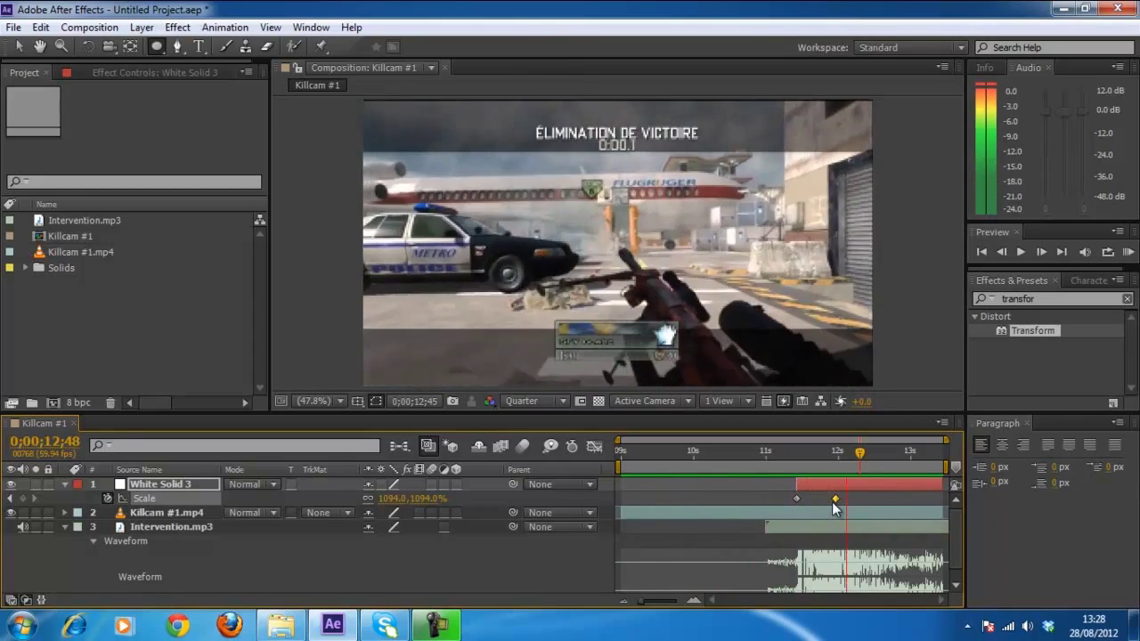
- Go to 0;00;12;06 and turn the white solid into an adjustment layer
{"action": "left_click", "coordinate": [819, 453]}
{"action": "left_click_drag", "start_coordinate": [859, 455], "coordinate": [808, 454]}
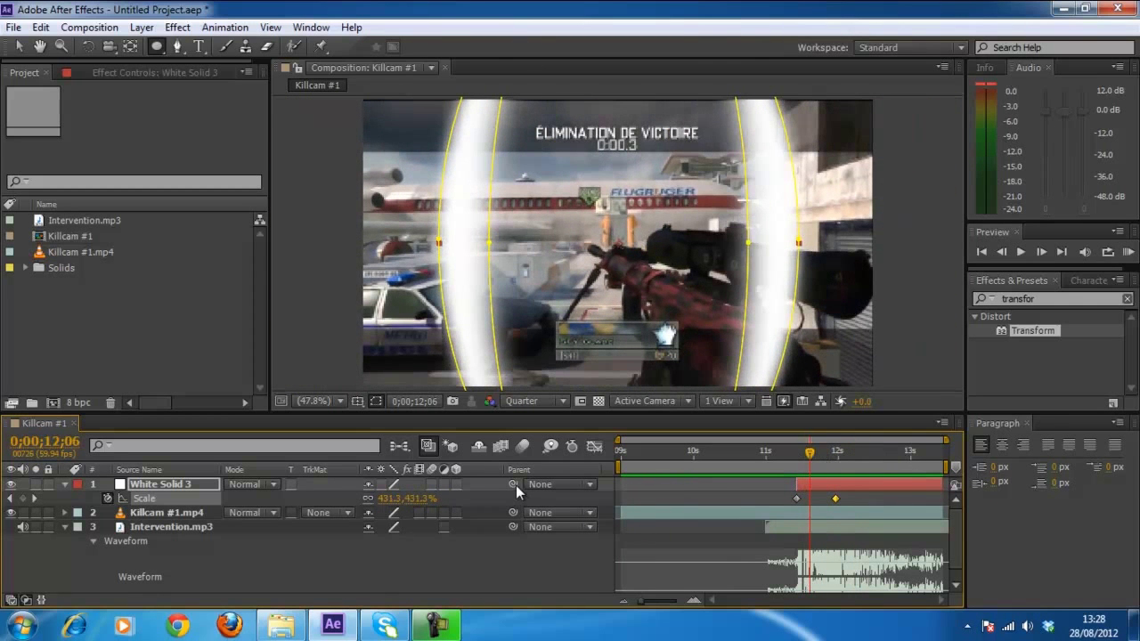
{"action": "left_click", "coordinate": [443, 485]}
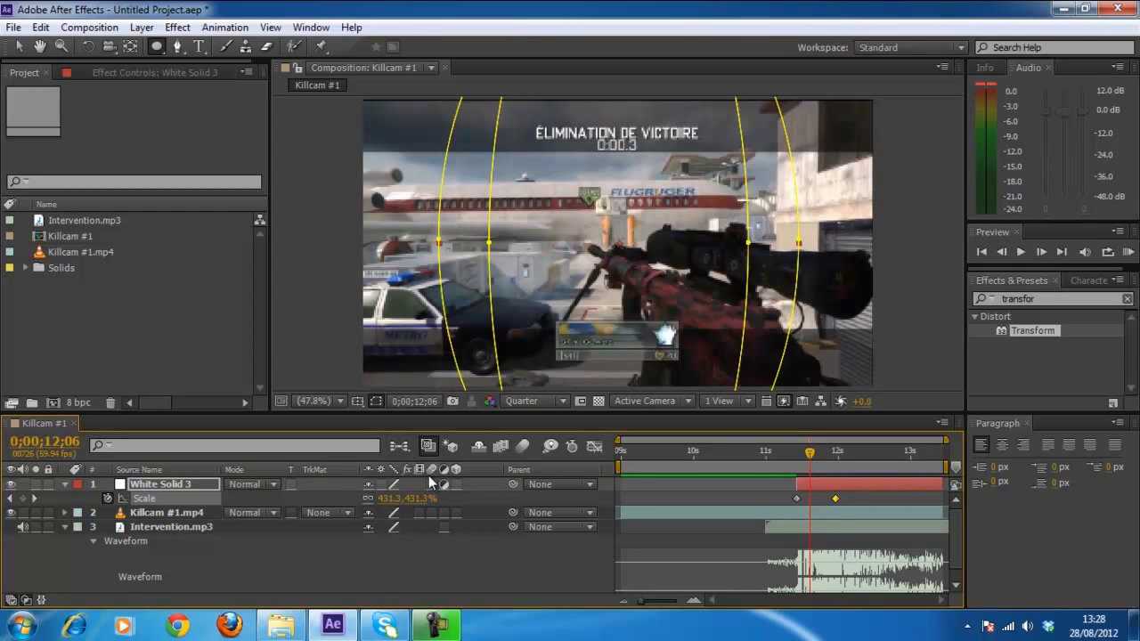
{"action": "key", "text": "F4"}
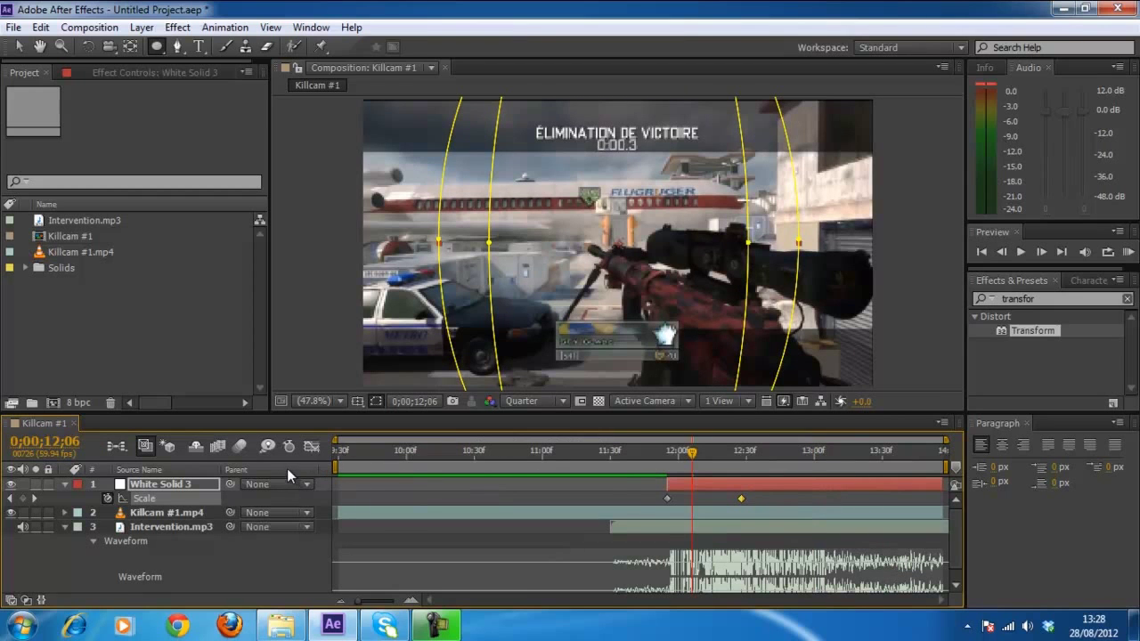
{"action": "key", "text": "F4"}
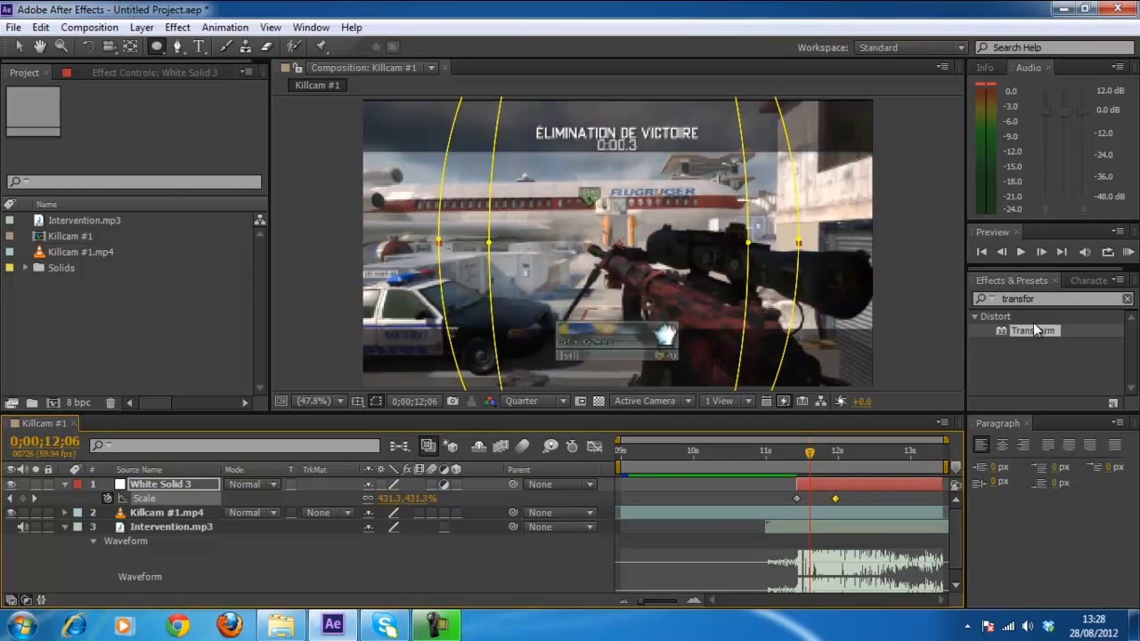
- Apply the Transform effect to the solid layer with its Scale set to 113, and preview the distortion
{"action": "left_click_drag", "start_coordinate": [1041, 330], "coordinate": [850, 486]}
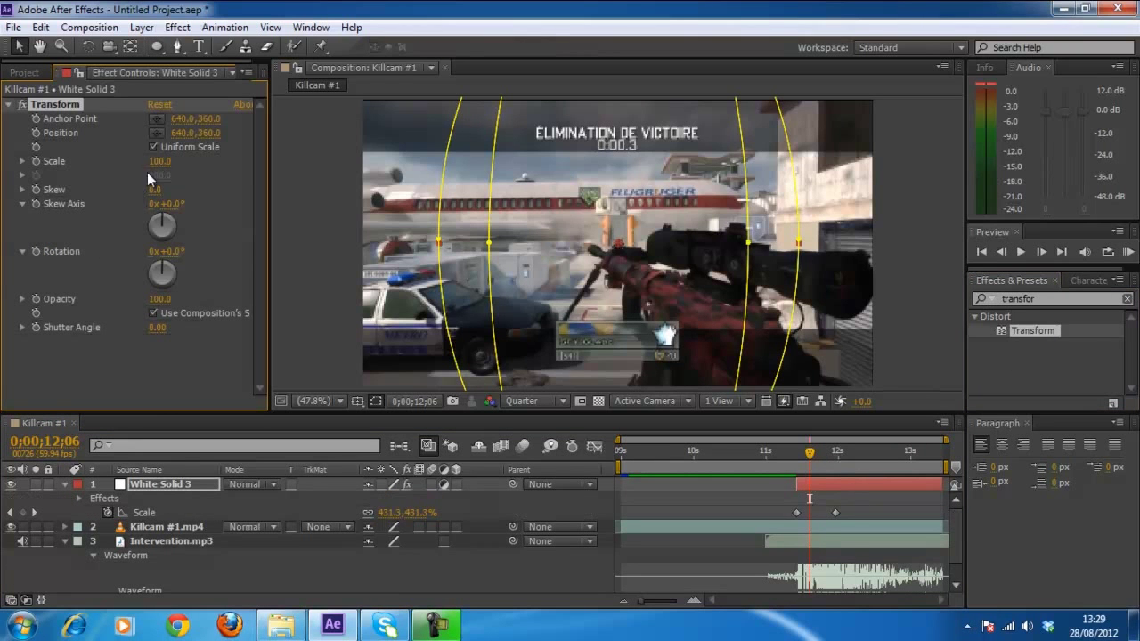
{"action": "left_click_drag", "start_coordinate": [157, 163], "coordinate": [169, 168]}
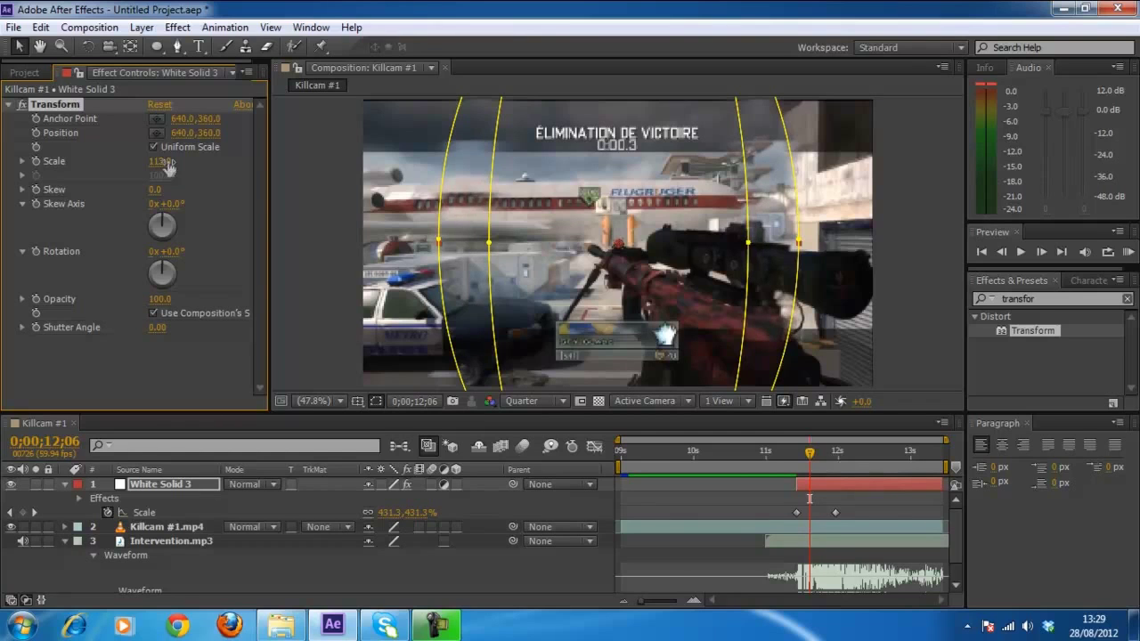
{"action": "key", "text": "space"}
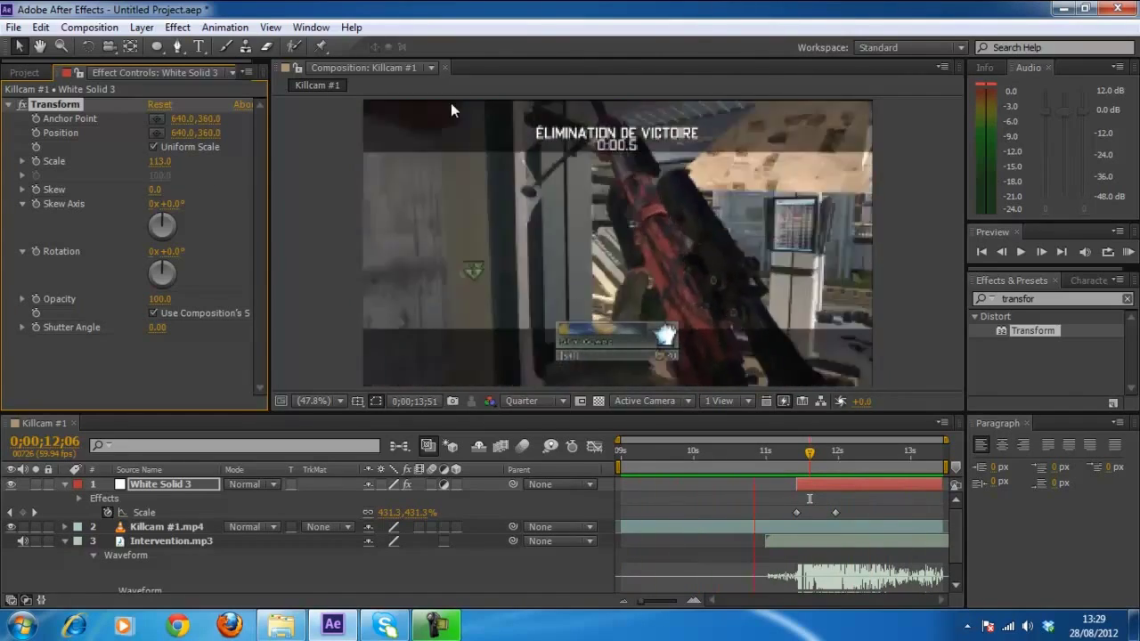
{"action": "left_click", "coordinate": [812, 456]}
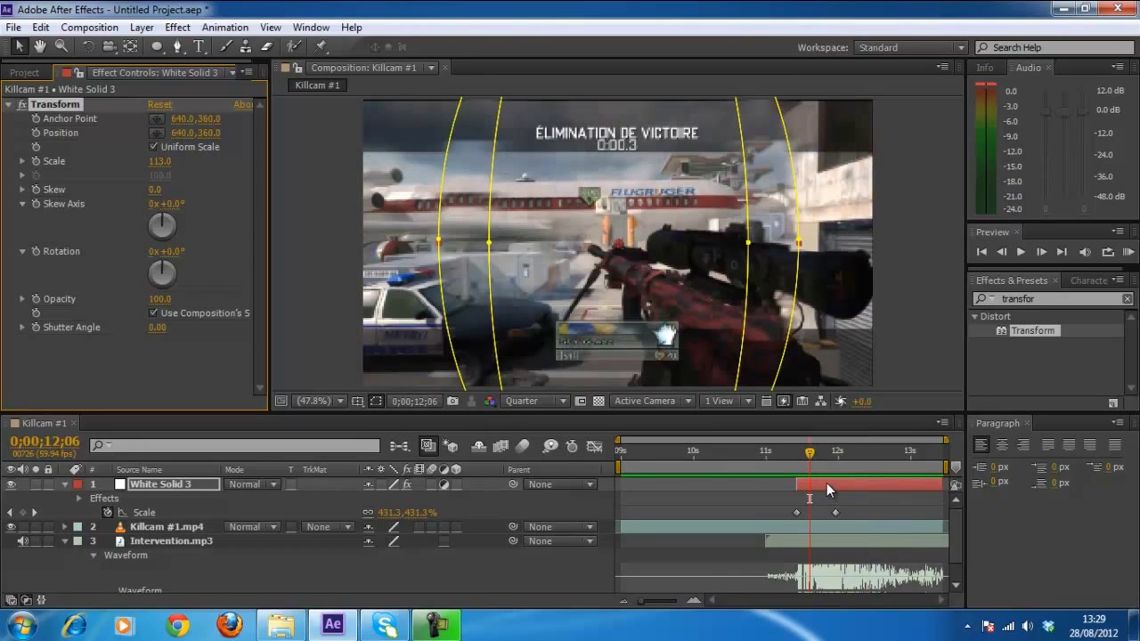
- Duplicate the White Solid 3 layer itself, not just its effect, and shift the copy slightly later in time
{"action": "key", "text": "ctrl+d"}
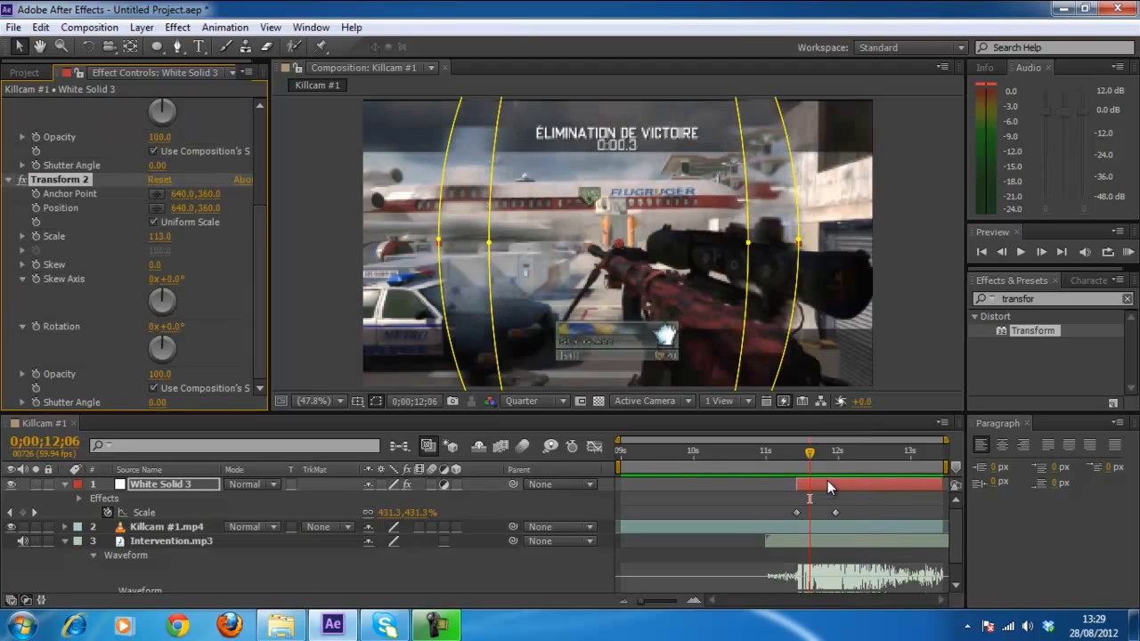
{"action": "key", "text": "Delete"}
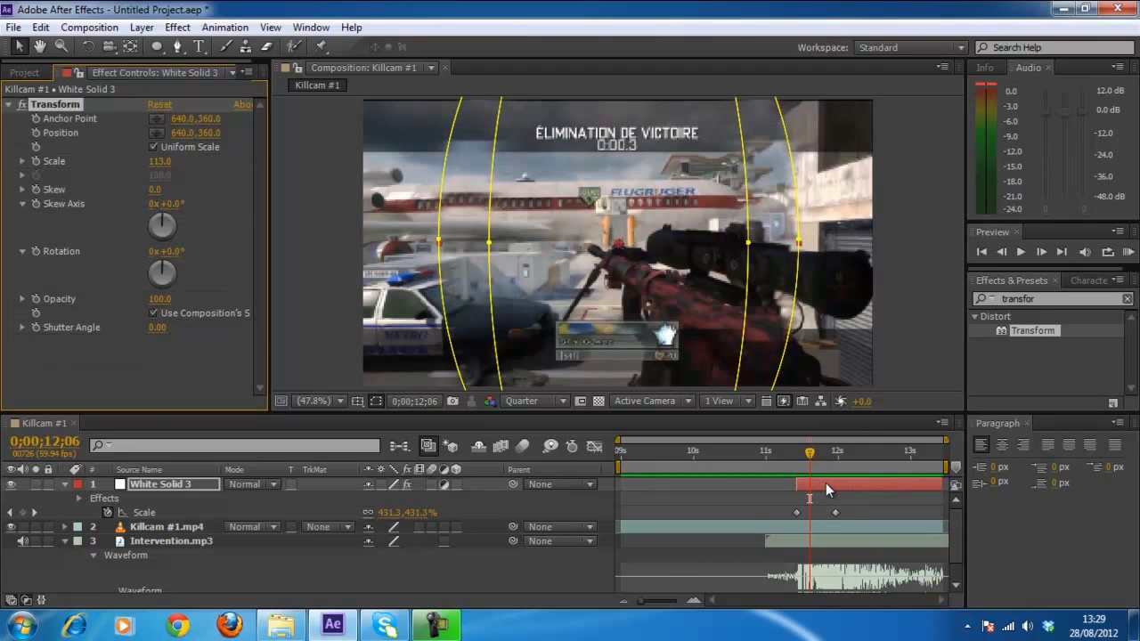
{"action": "left_click", "coordinate": [825, 483]}
{"action": "key", "text": "ctrl+d"}
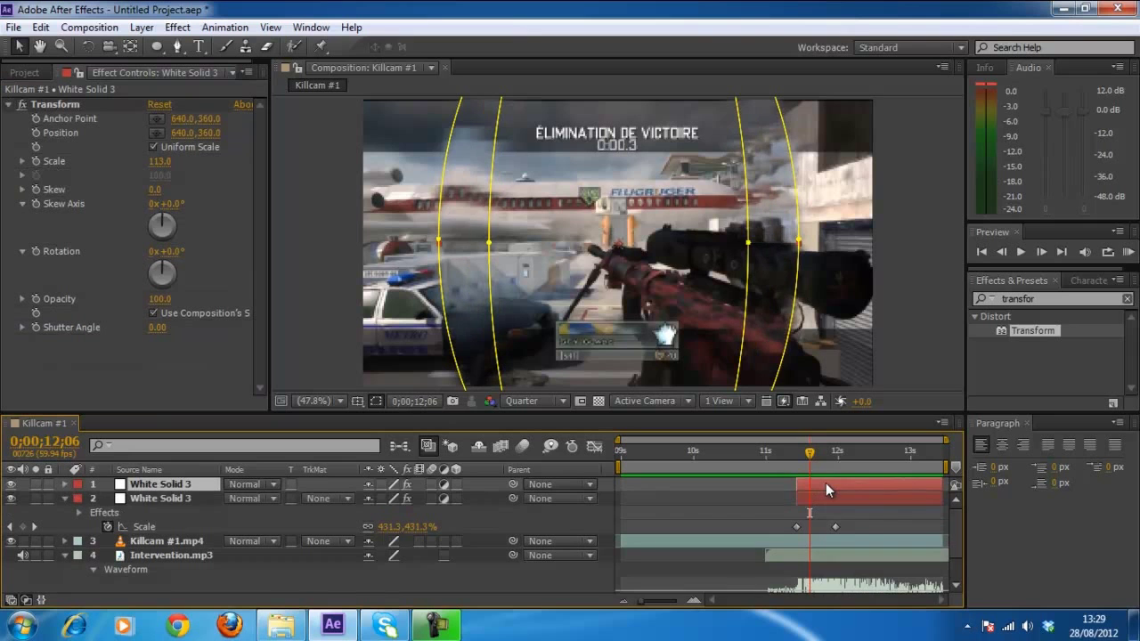
{"action": "left_click_drag", "start_coordinate": [825, 483], "coordinate": [839, 482]}
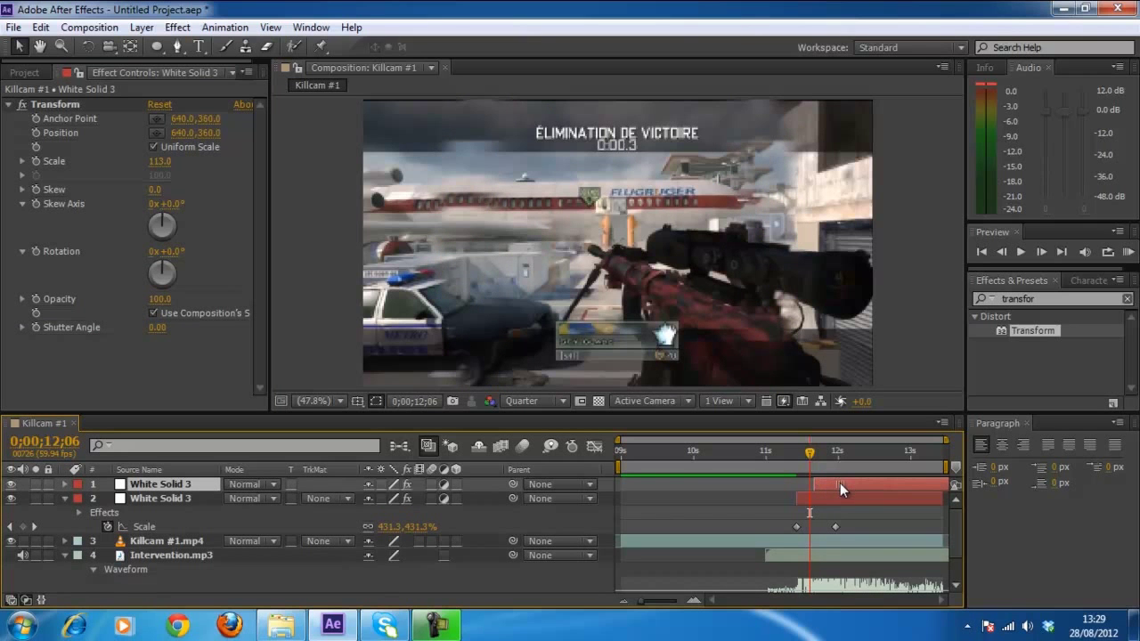
- Duplicate the top White Solid 3 layer again, shift the copy slightly later in time, and preview the successive shockwave rings
{"action": "key", "text": "ctrl+d"}
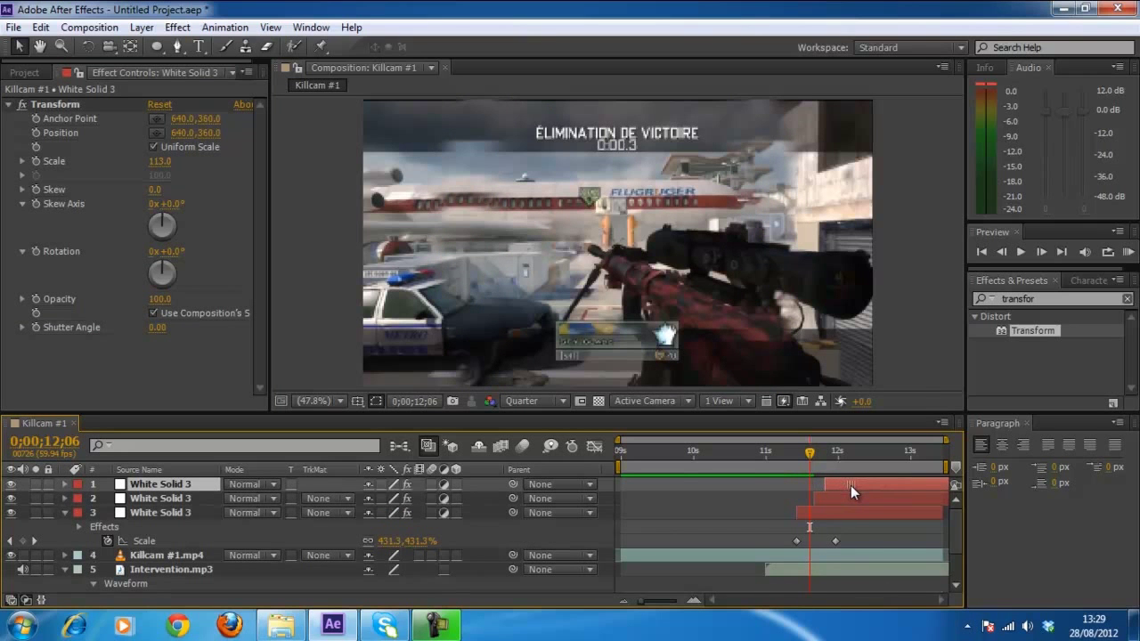
{"action": "key", "text": "KP_0"}
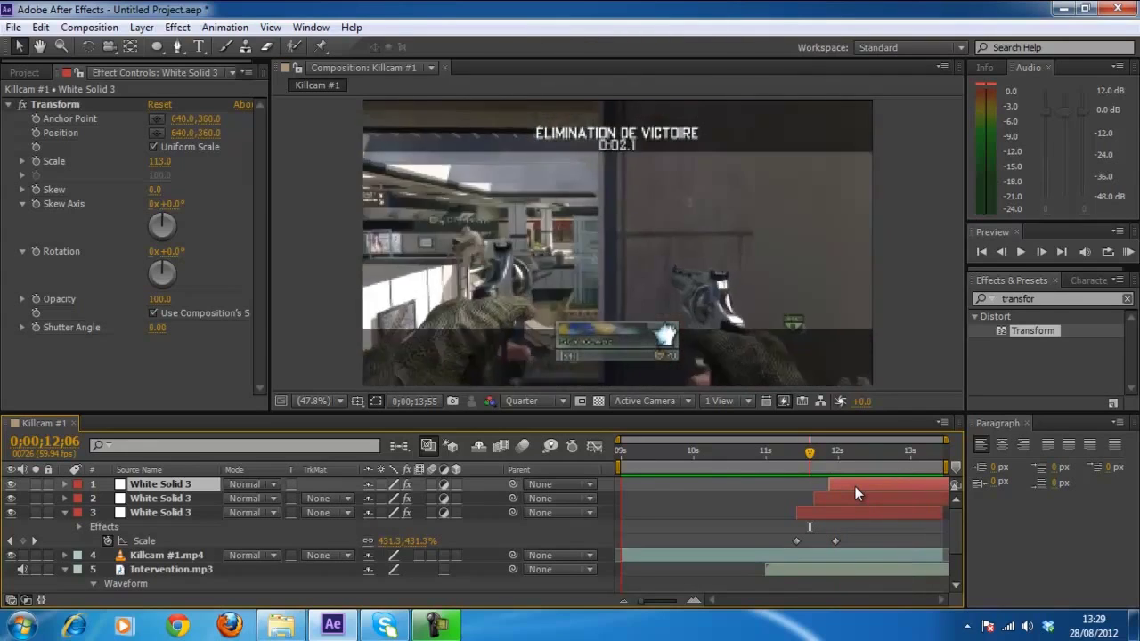
- Go to 0;00;12;37 and delete the two duplicate White Solid 3 layers, keeping only the original with the Scale keyframes
{"action": "left_click_drag", "start_coordinate": [808, 447], "coordinate": [845, 484]}
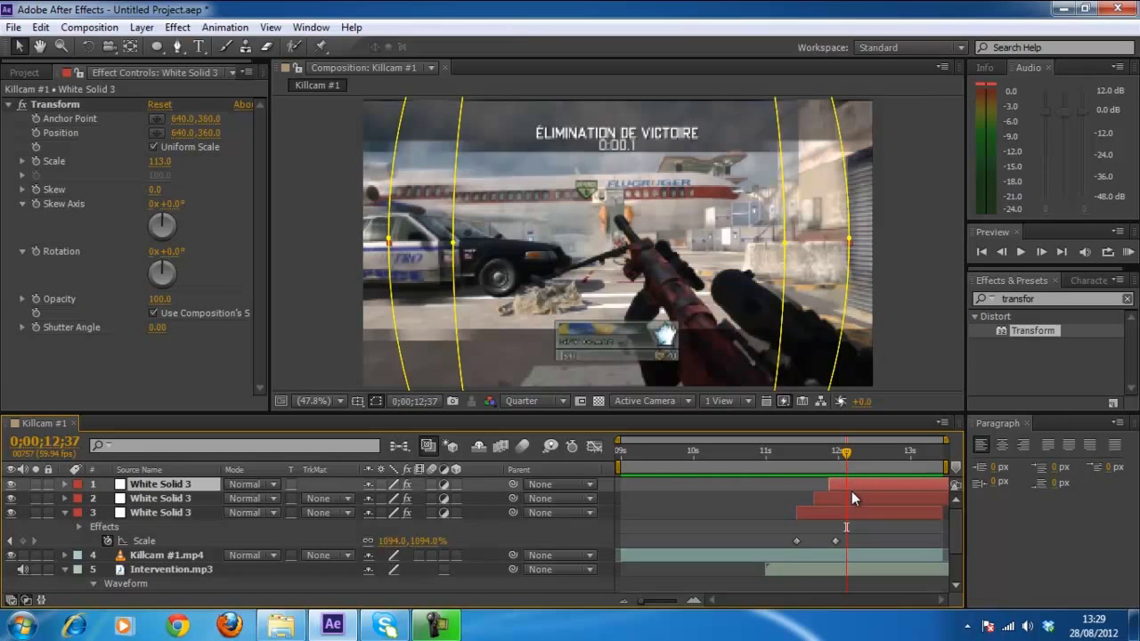
{"action": "key", "text": "Delete"}
{"action": "left_click", "coordinate": [847, 483]}
{"action": "key", "text": "Delete"}
- Set the composition's preview resolution to Full and maximize the composition view
{"action": "left_click", "coordinate": [522, 401]}
{"action": "left_click", "coordinate": [534, 442]}
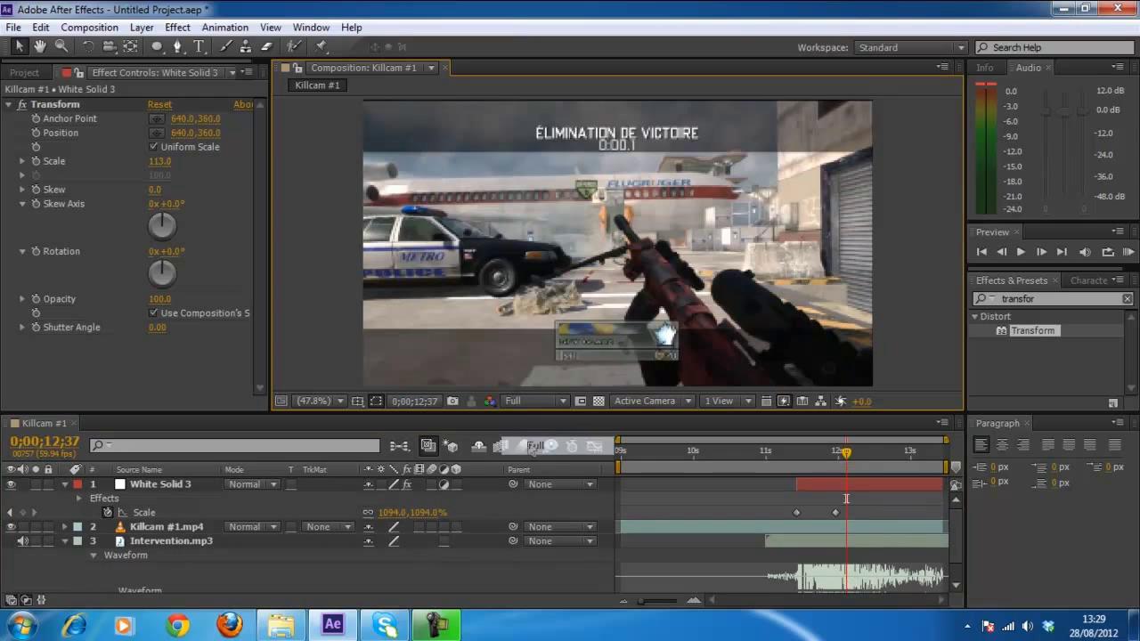
{"action": "left_click", "coordinate": [328, 328]}
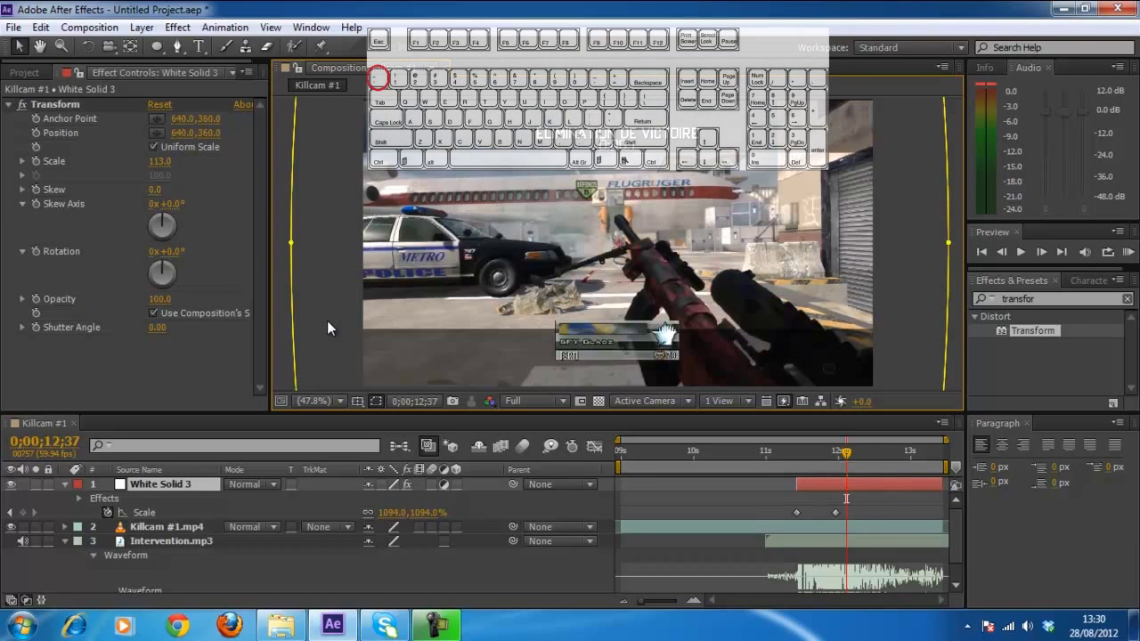
{"action": "key", "text": "grave"}
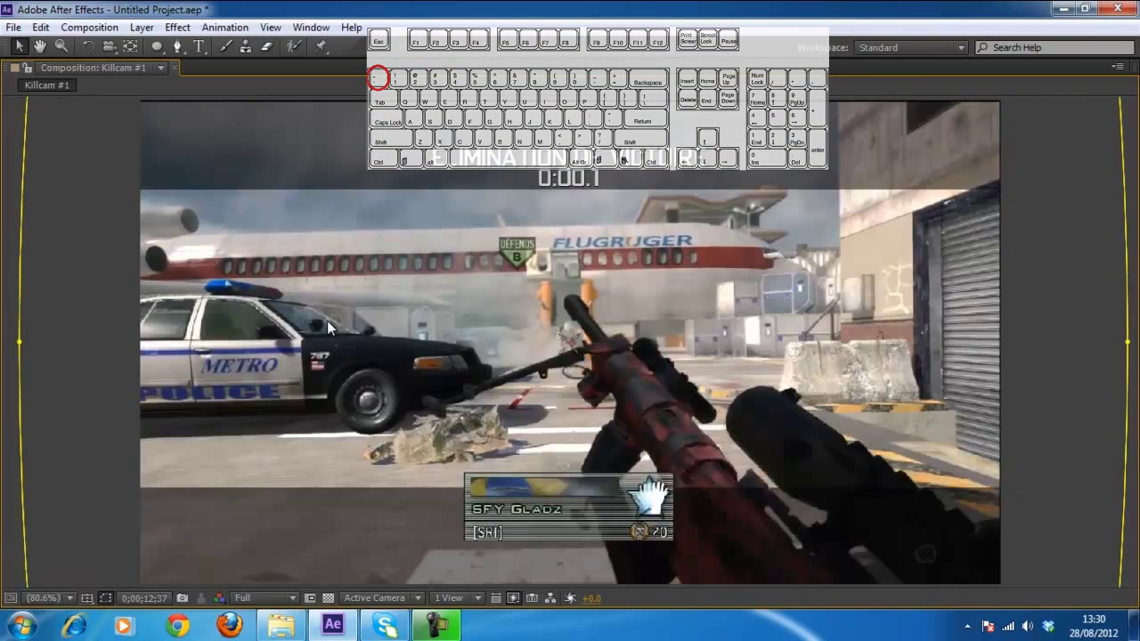